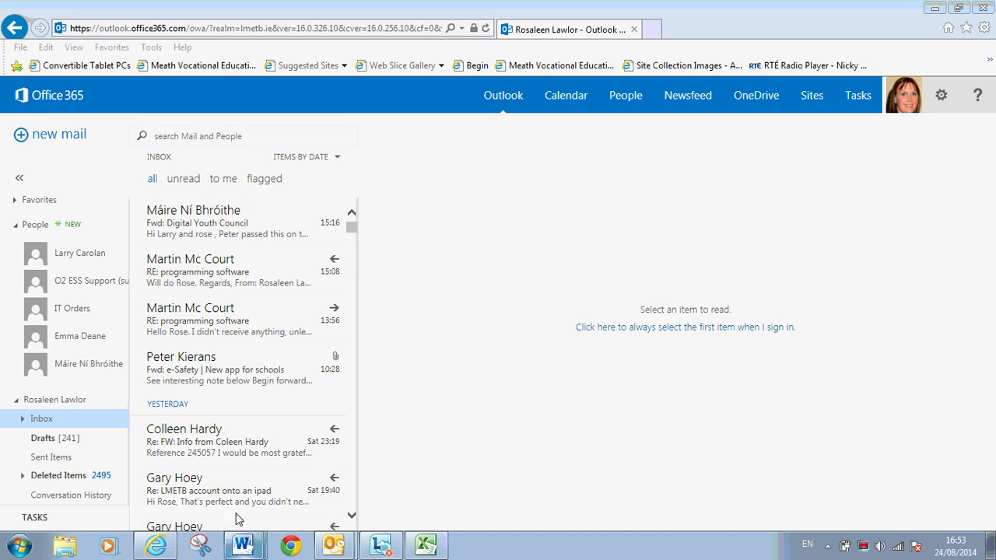
{"action": "key", "text": "alt+Tab"}
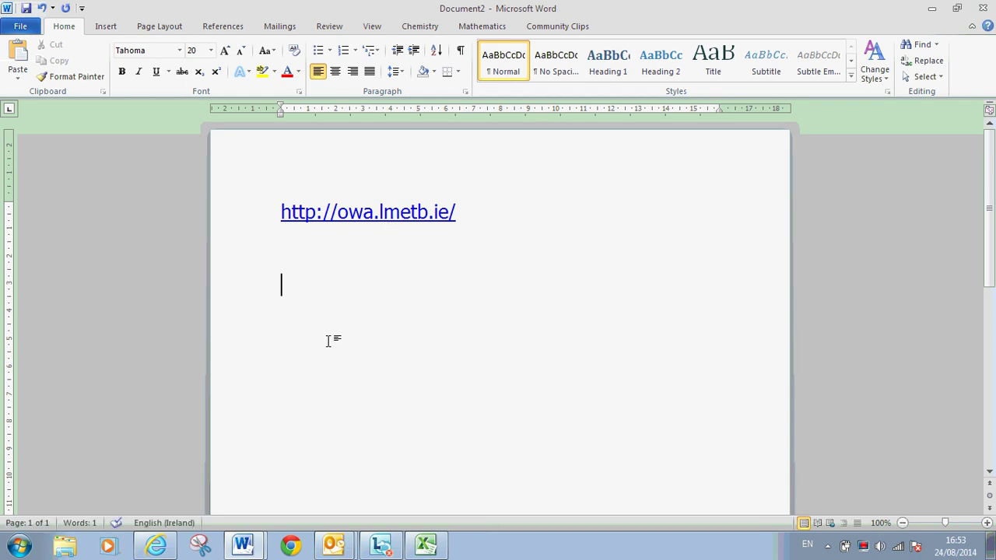
{"action": "left_click", "coordinate": [150, 528]}
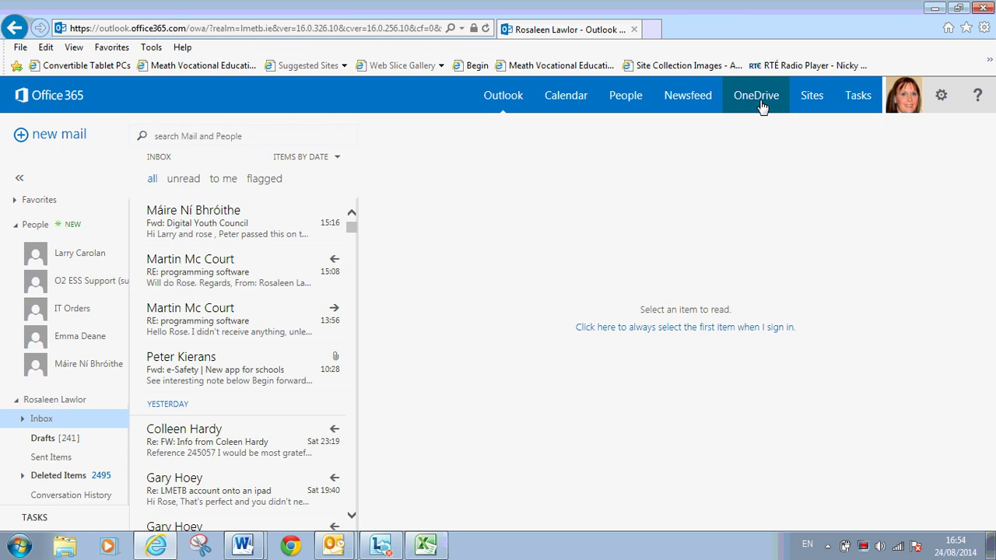
- Go to OneDrive for Business from the Office 365 navigation bar
{"action": "left_click", "coordinate": [757, 97]}
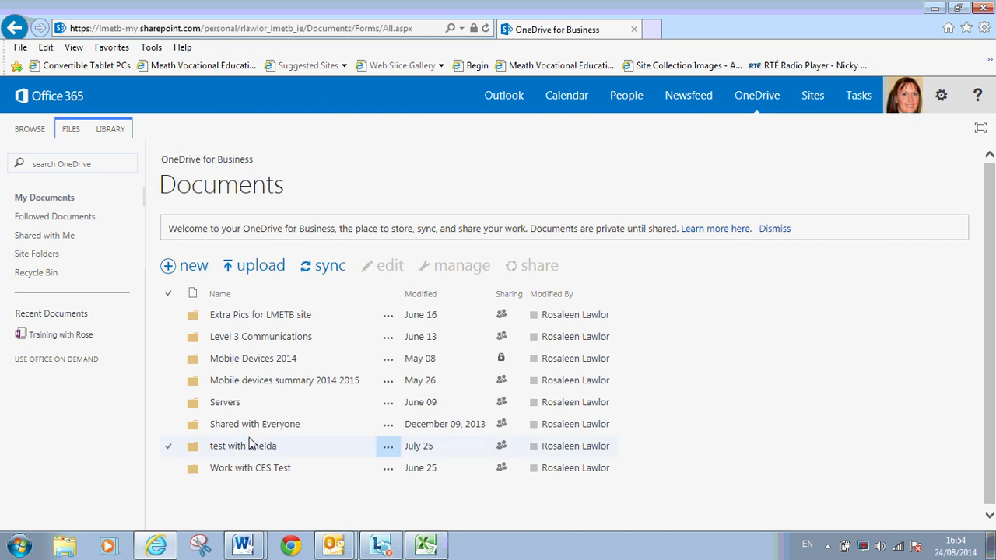
{"action": "left_click", "coordinate": [242, 545]}
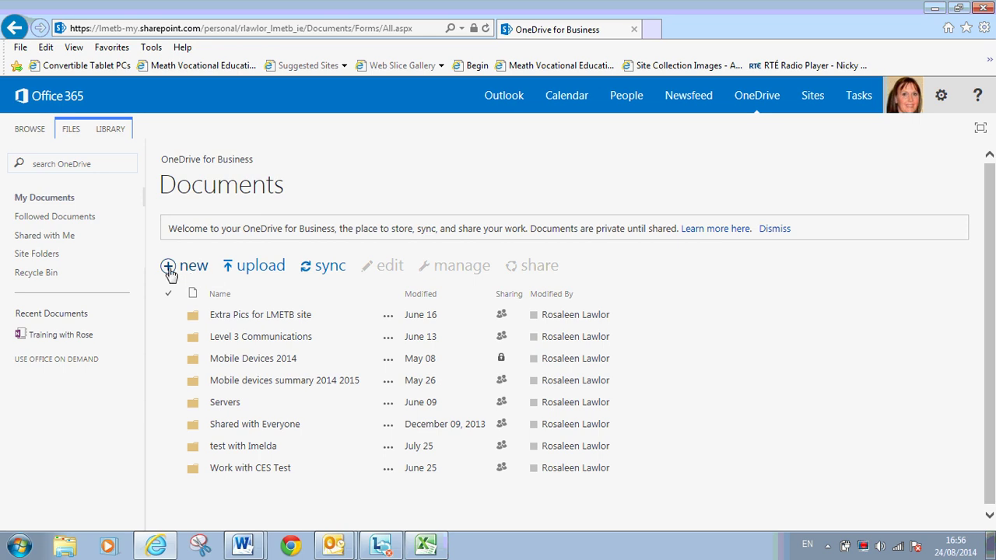
- Create a new folder named 'Test Video' in the Documents library
{"action": "left_click", "coordinate": [169, 270]}
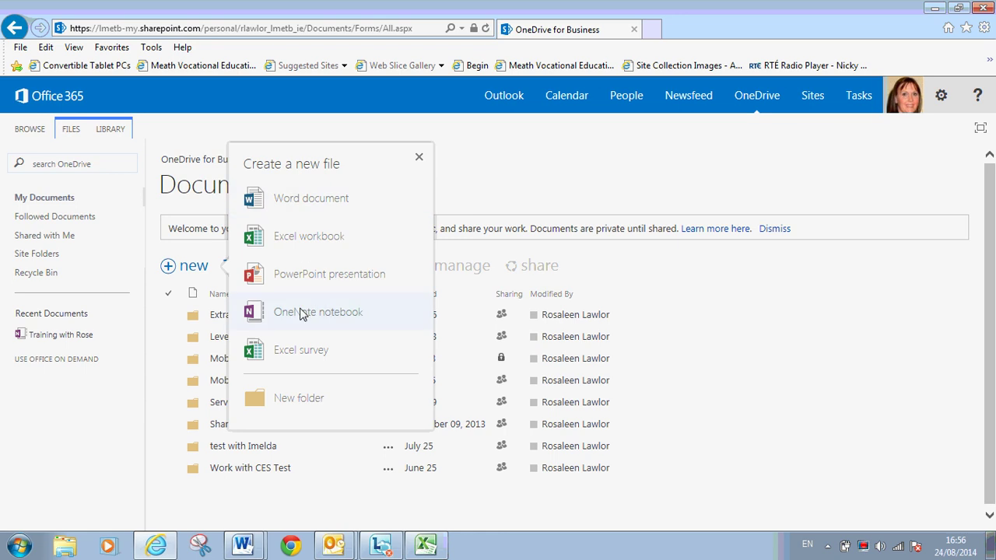
{"action": "left_click", "coordinate": [298, 398]}
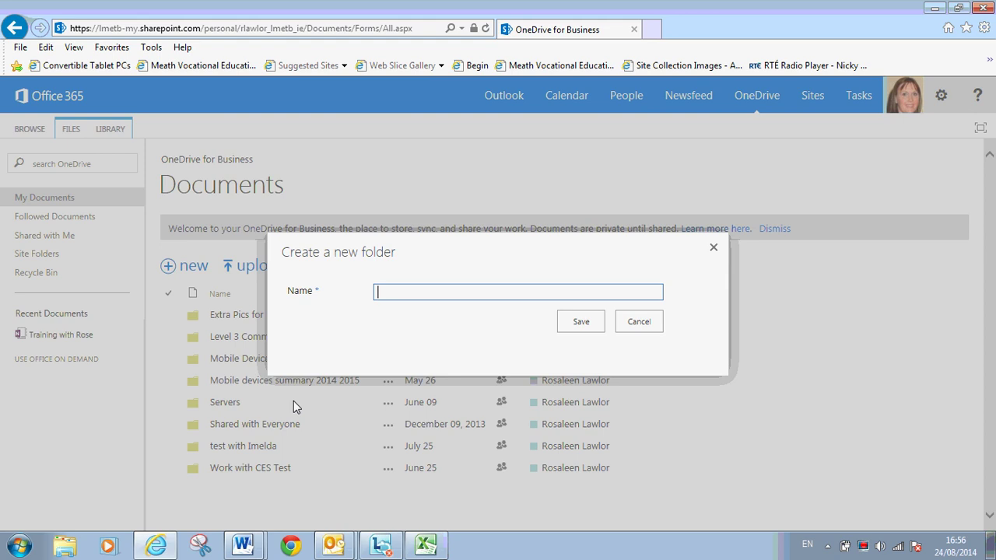
{"action": "type", "text": "Test Video"}
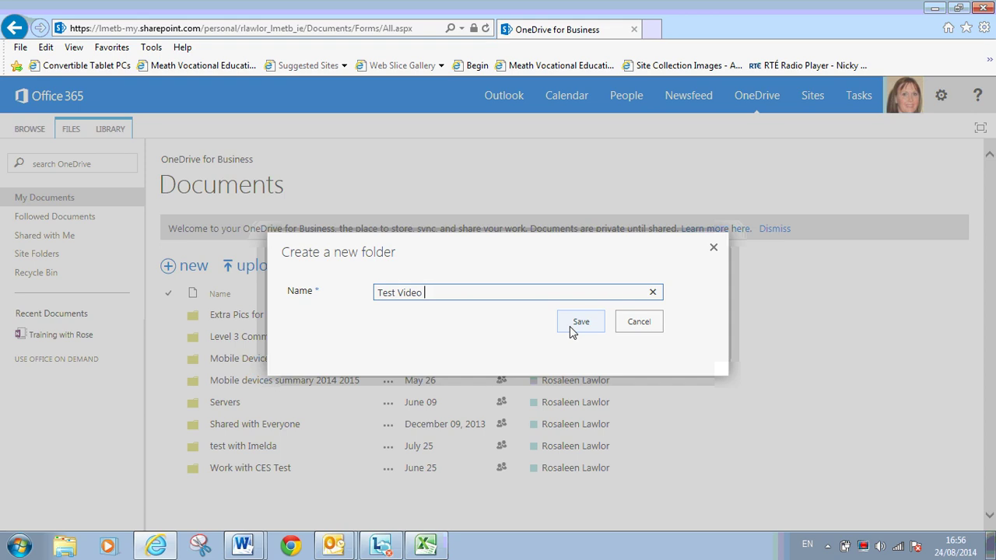
{"action": "left_click", "coordinate": [580, 323]}
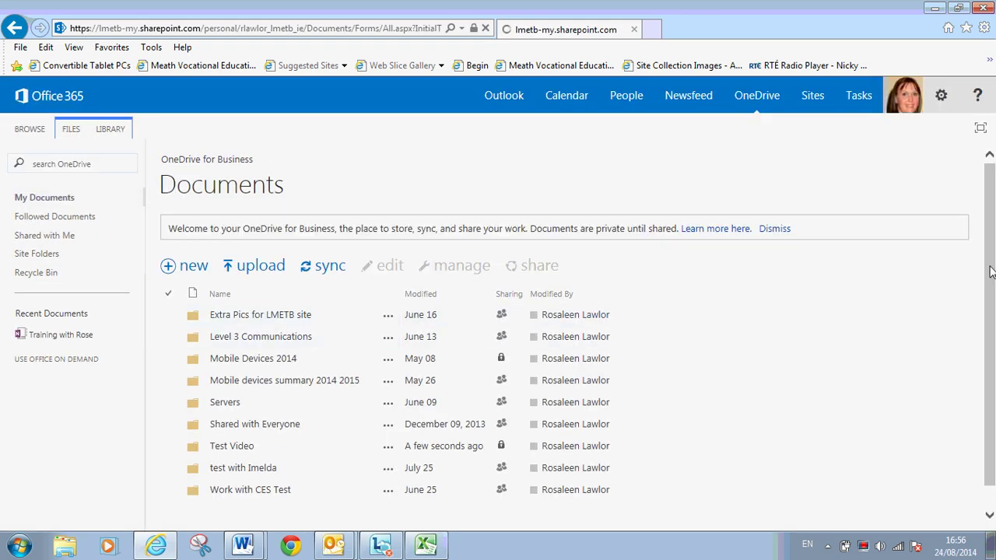
{"action": "scroll", "coordinate": [537, 366], "scroll_direction": "down", "scroll_amount": 1}
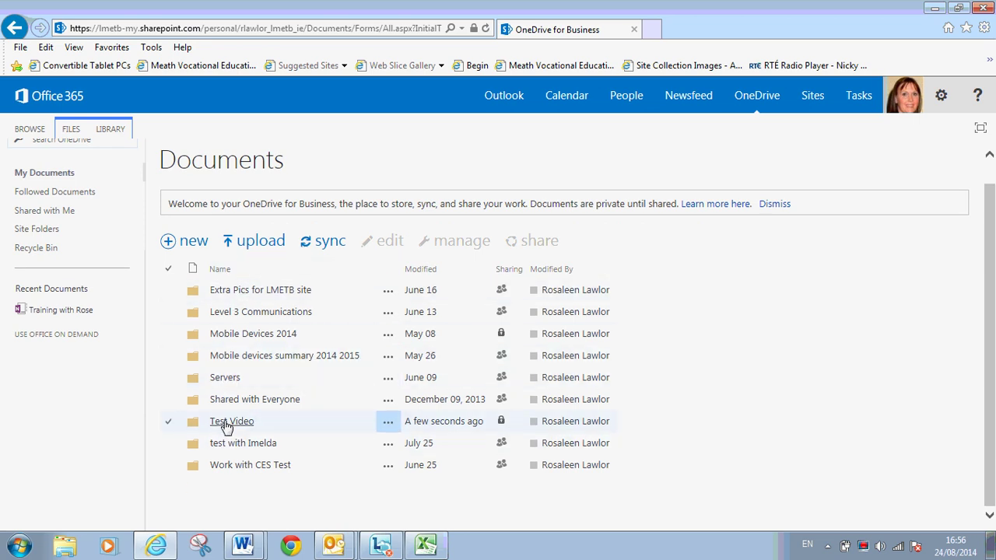
- Upload Welcome back Coláiste na Mi.docx from the computer's Documents into the Test Video folder
{"action": "left_click", "coordinate": [225, 427]}
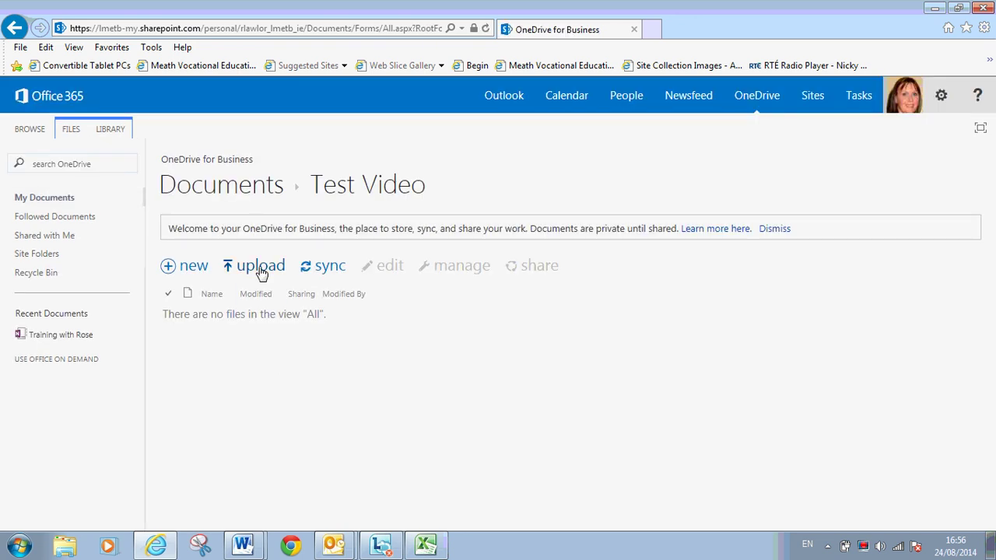
{"action": "left_click", "coordinate": [261, 272]}
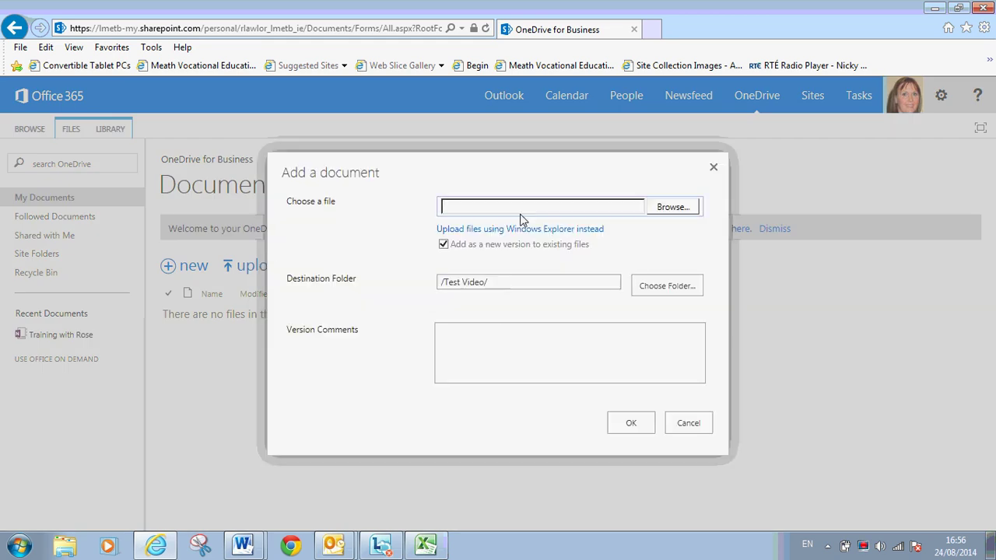
{"action": "left_click", "coordinate": [671, 210]}
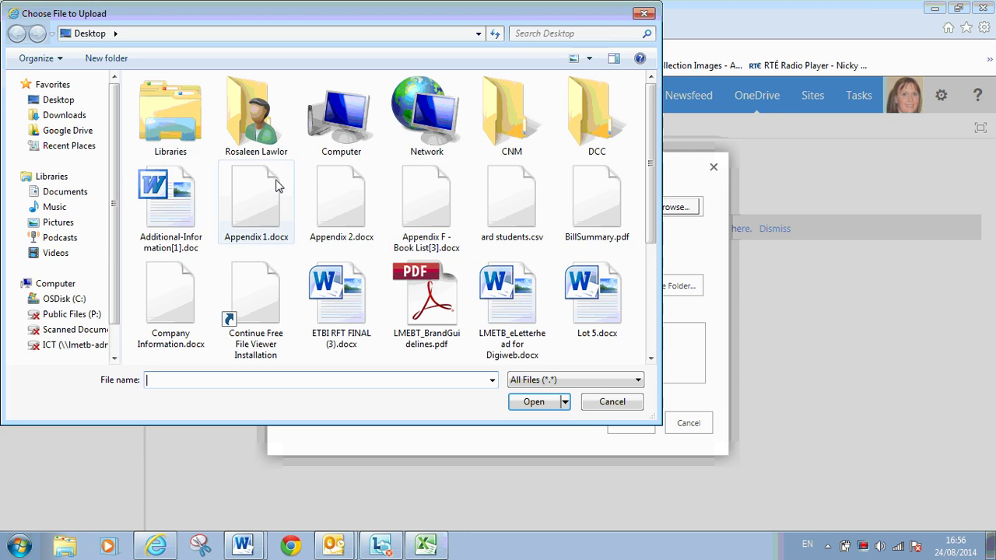
{"action": "left_click", "coordinate": [65, 192]}
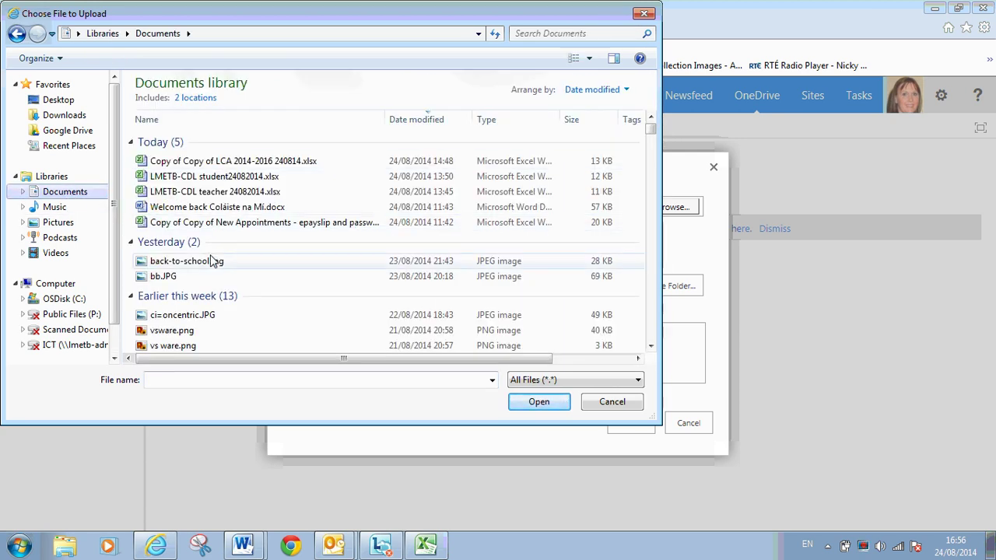
{"action": "left_click", "coordinate": [225, 209]}
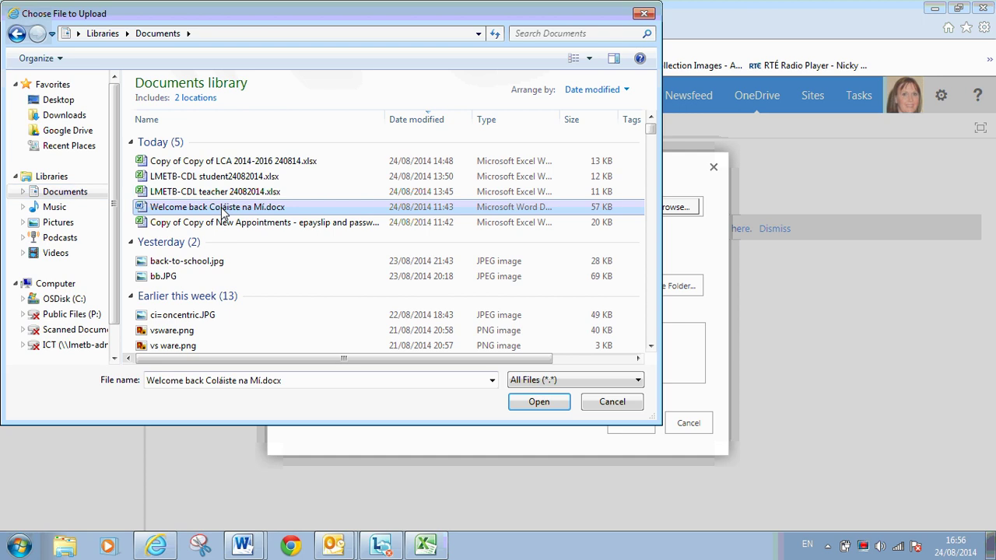
{"action": "left_click", "coordinate": [547, 402]}
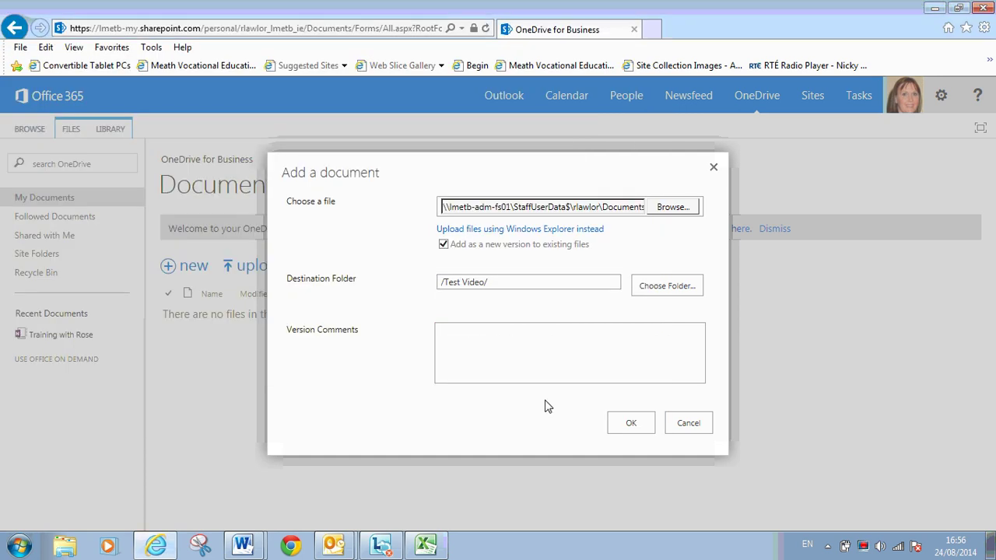
{"action": "left_click", "coordinate": [630, 423]}
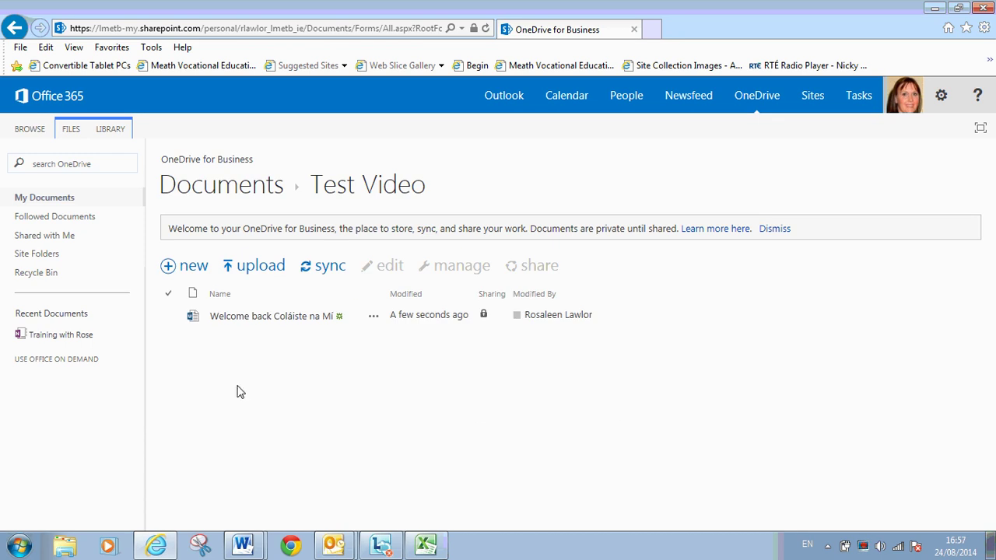
{"action": "left_click", "coordinate": [169, 267]}
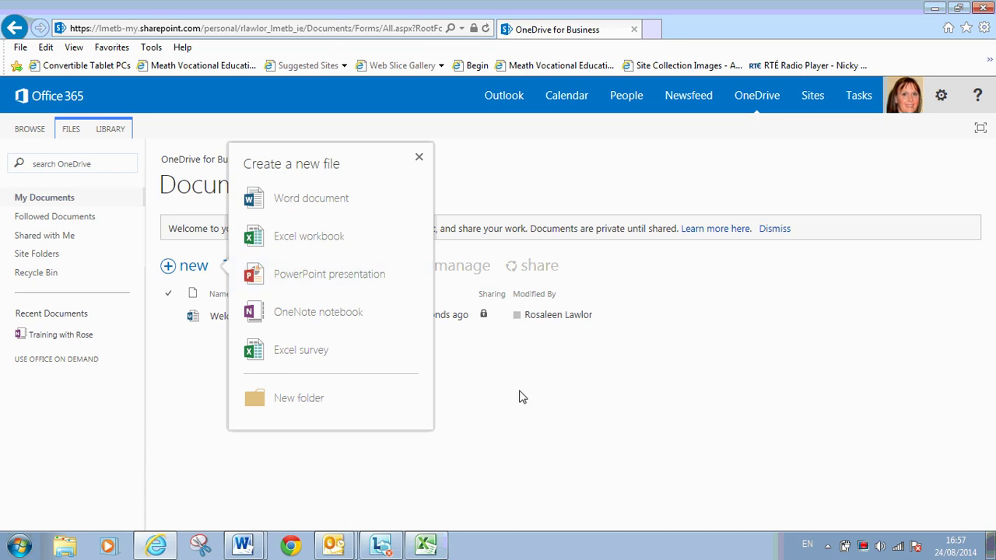
- Return to the main Documents library and show the Test Video folder's details and sharing info
{"action": "left_click", "coordinate": [505, 443]}
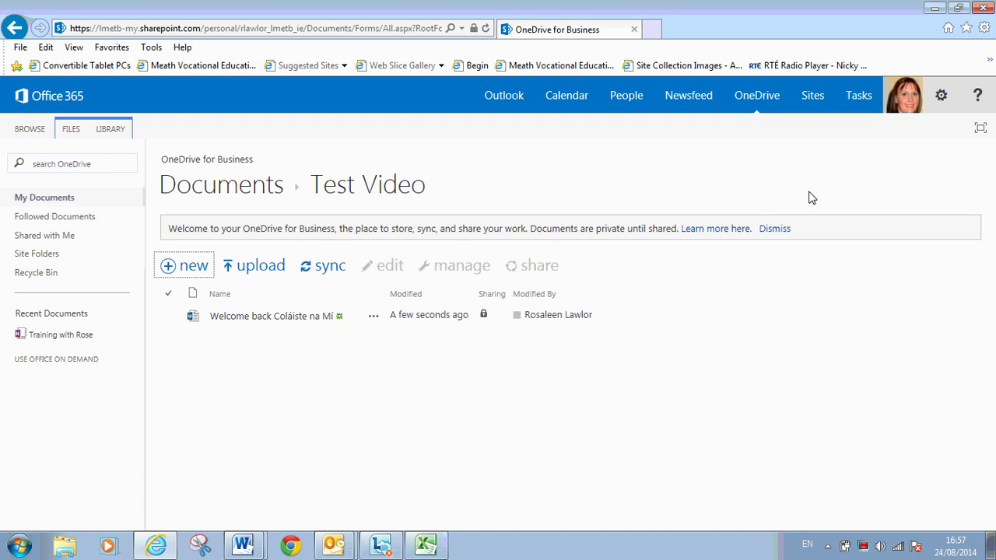
{"action": "left_click", "coordinate": [753, 97]}
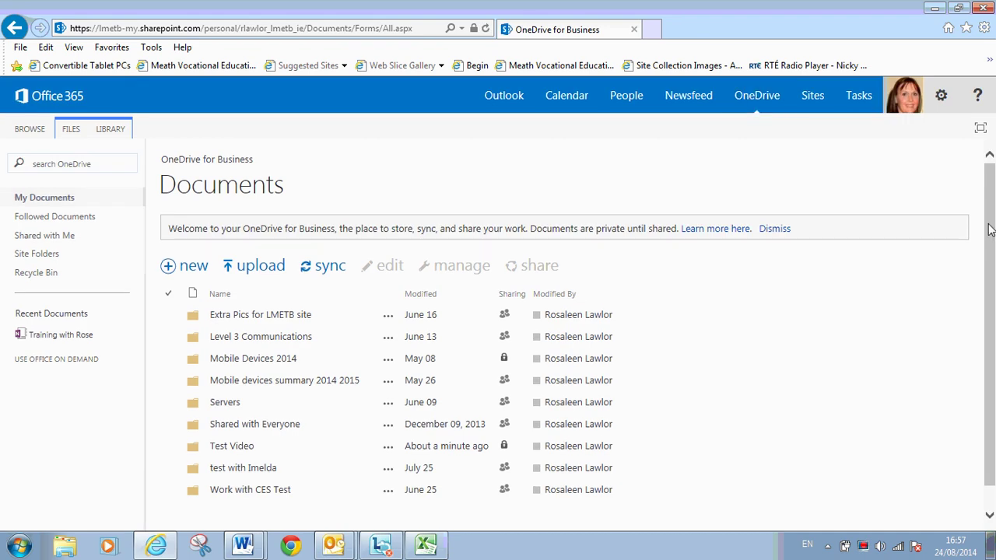
{"action": "scroll", "coordinate": [988, 230], "scroll_direction": "down", "scroll_amount": 1}
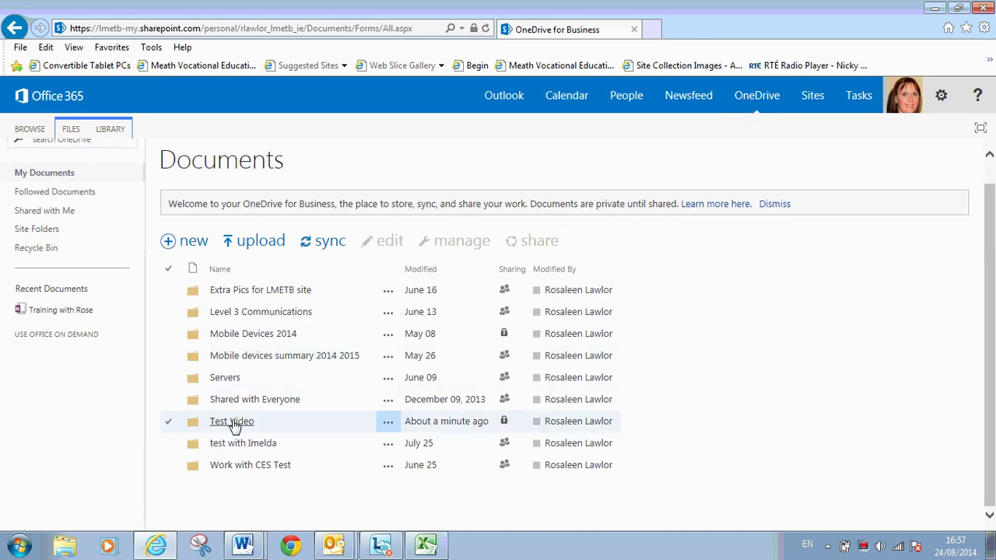
{"action": "left_click", "coordinate": [234, 426]}
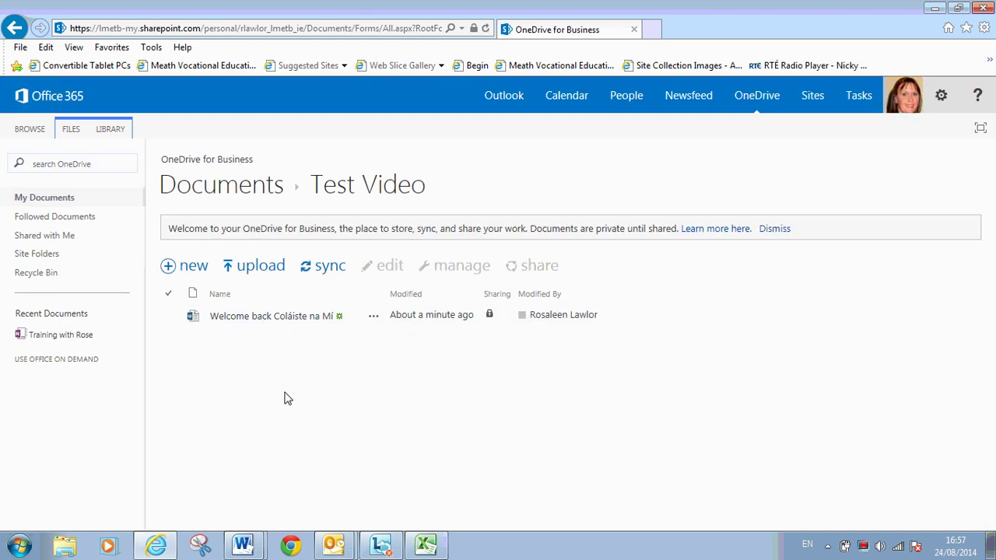
{"action": "left_click", "coordinate": [752, 103]}
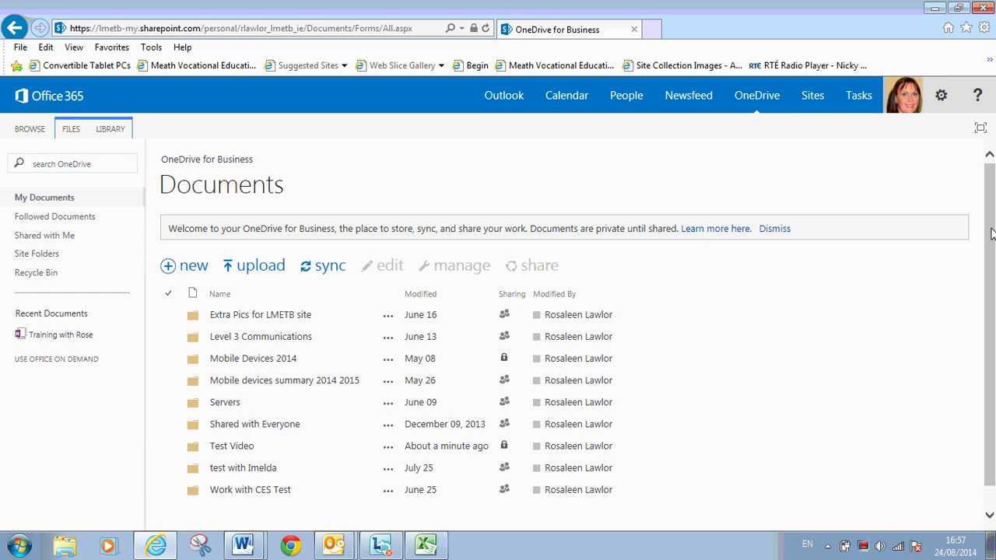
{"action": "left_click_drag", "start_coordinate": [991, 231], "coordinate": [991, 266]}
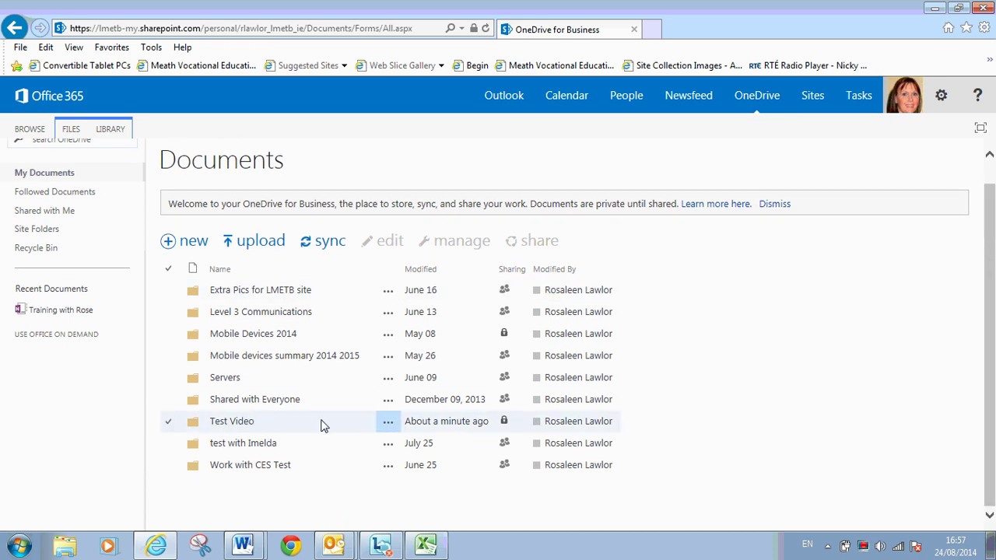
{"action": "left_click", "coordinate": [387, 424]}
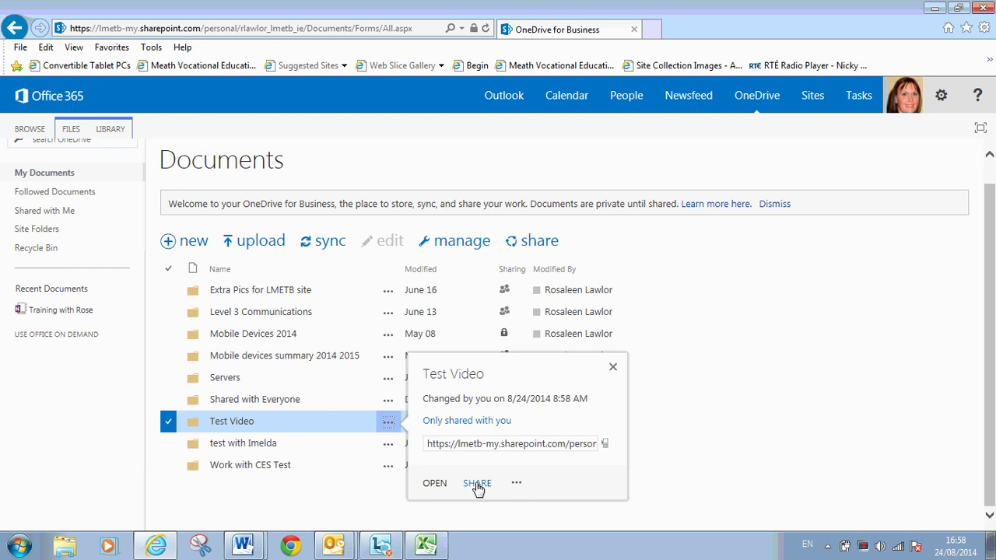
- Open the Share dialog for Test Video and focus the invitee names field
{"action": "left_click", "coordinate": [477, 484]}
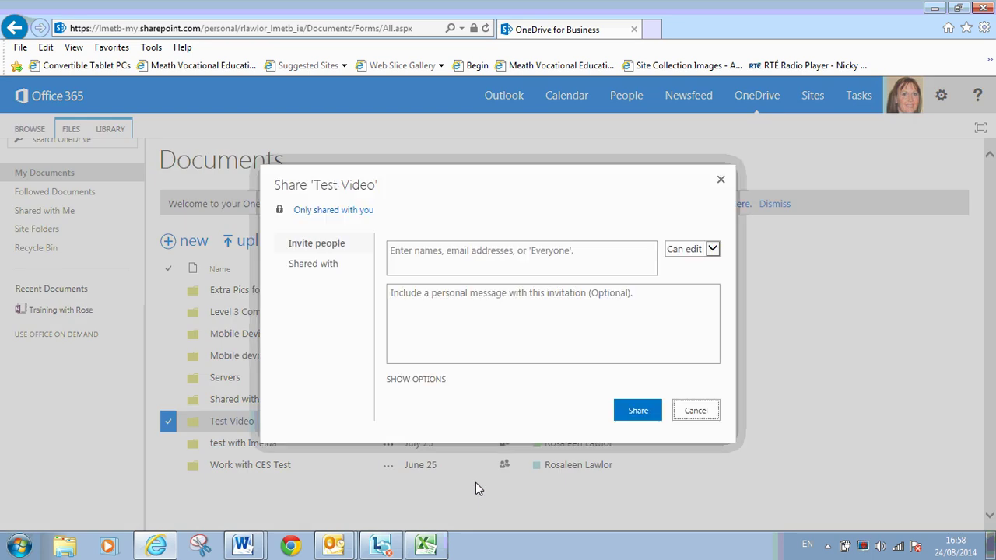
{"action": "left_click", "coordinate": [460, 249]}
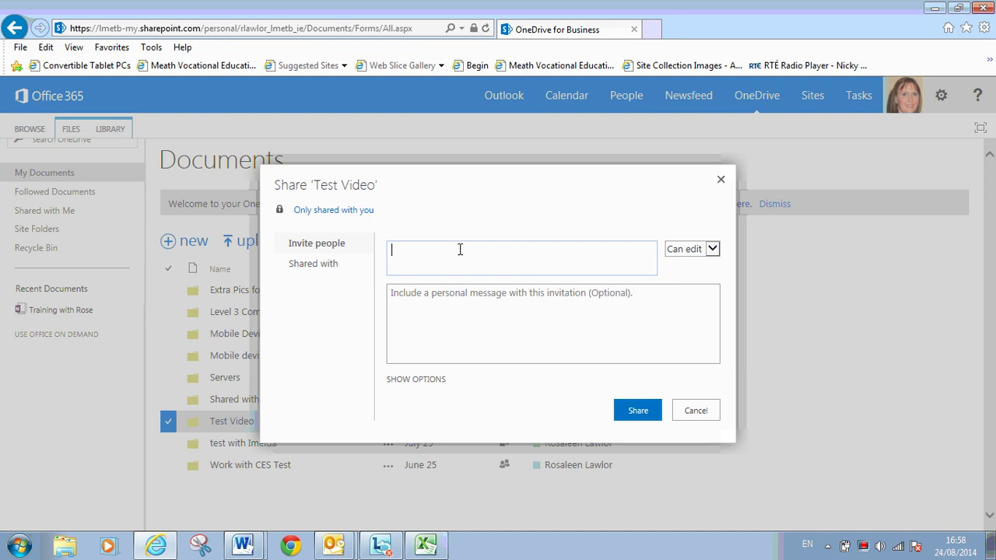
- Search 'dcc' and add the DCC 1A4 group as an invitee
{"action": "type", "text": "dcc"}
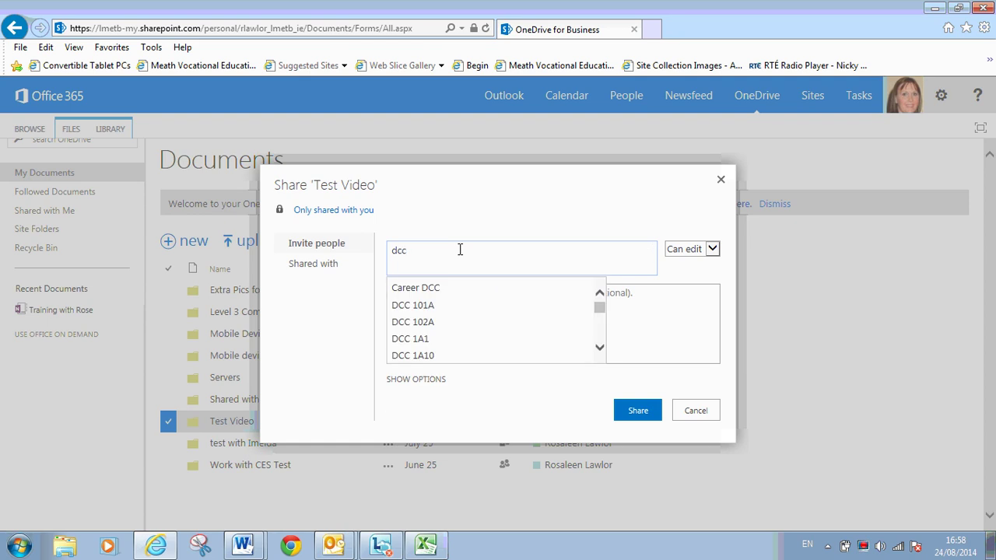
{"action": "left_click", "coordinate": [600, 350]}
{"action": "left_click", "coordinate": [601, 350]}
{"action": "left_click", "coordinate": [601, 350]}
{"action": "left_click", "coordinate": [600, 350]}
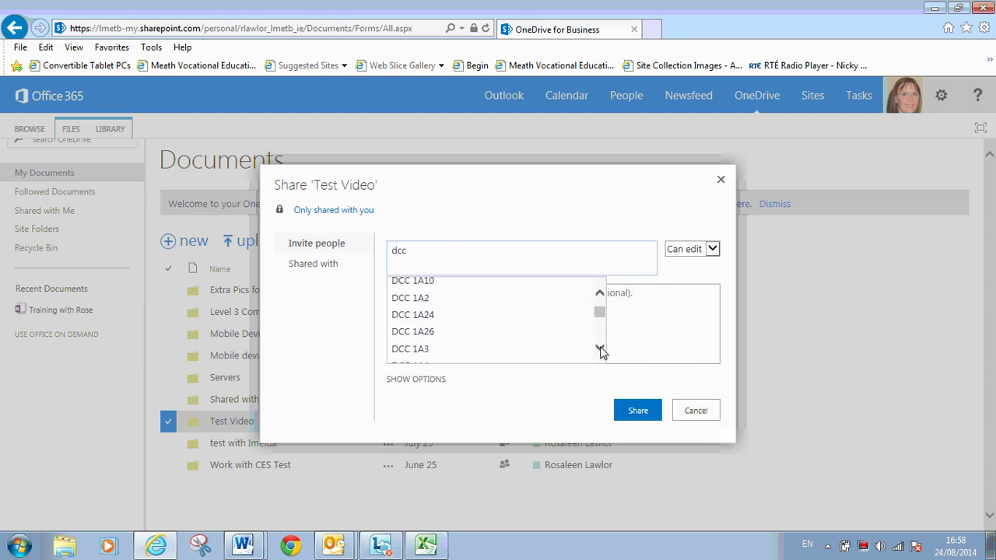
{"action": "left_click", "coordinate": [601, 350]}
{"action": "left_click", "coordinate": [600, 350]}
{"action": "left_click", "coordinate": [600, 350]}
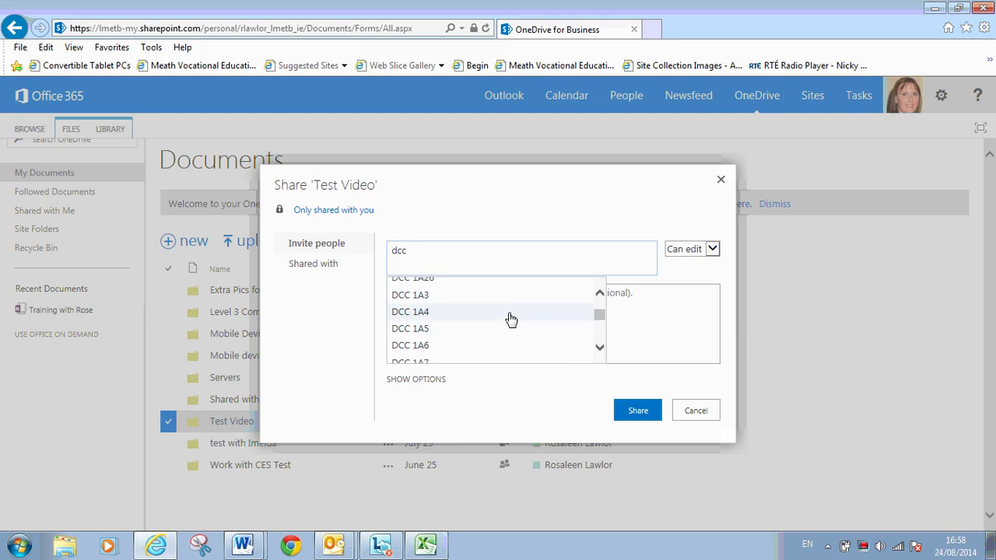
{"action": "left_click", "coordinate": [510, 319]}
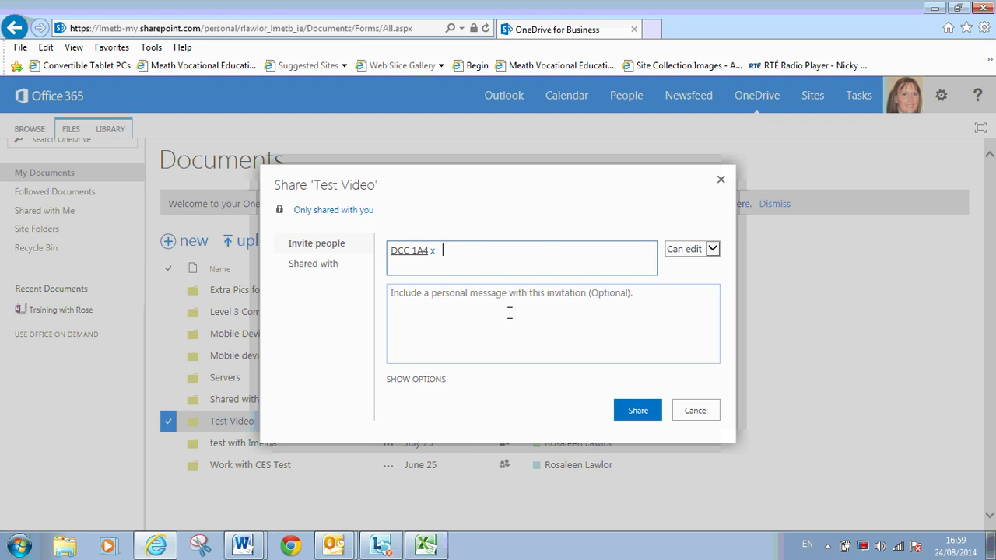
- Search 'dcc' again and add the DCC 21B group as a second invitee
{"action": "type", "text": "dcc"}
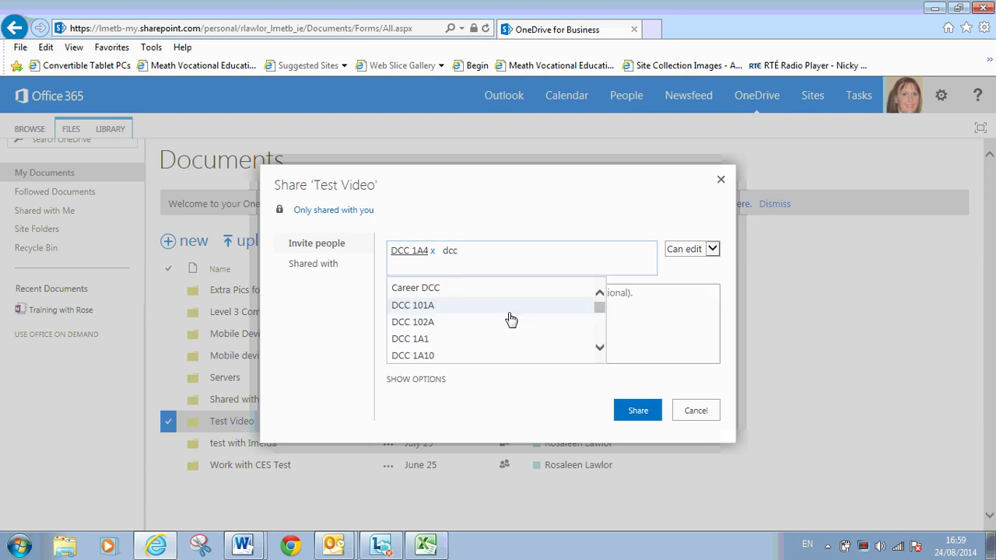
{"action": "left_click", "coordinate": [600, 348]}
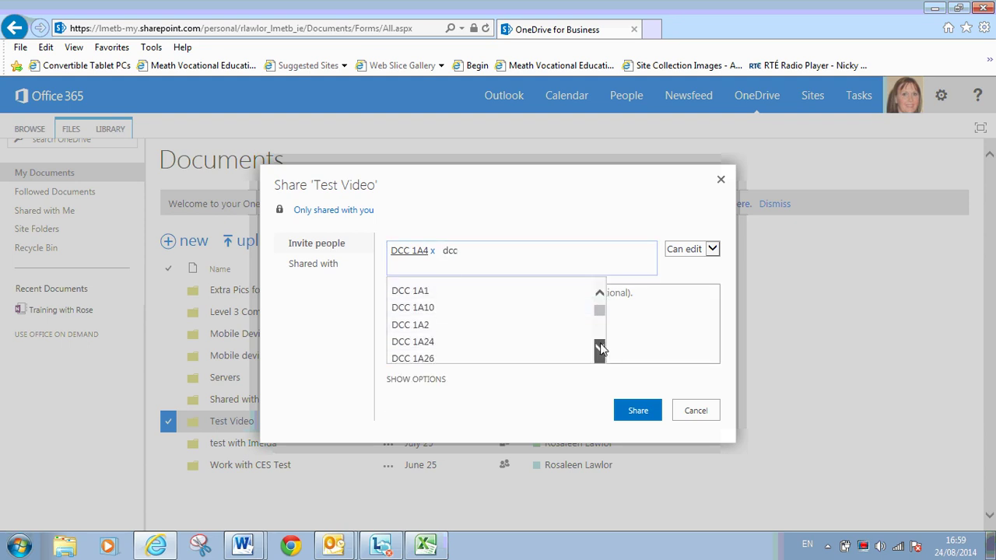
{"action": "left_click_drag", "start_coordinate": [599, 346], "coordinate": [600, 318]}
{"action": "left_click", "coordinate": [421, 316]}
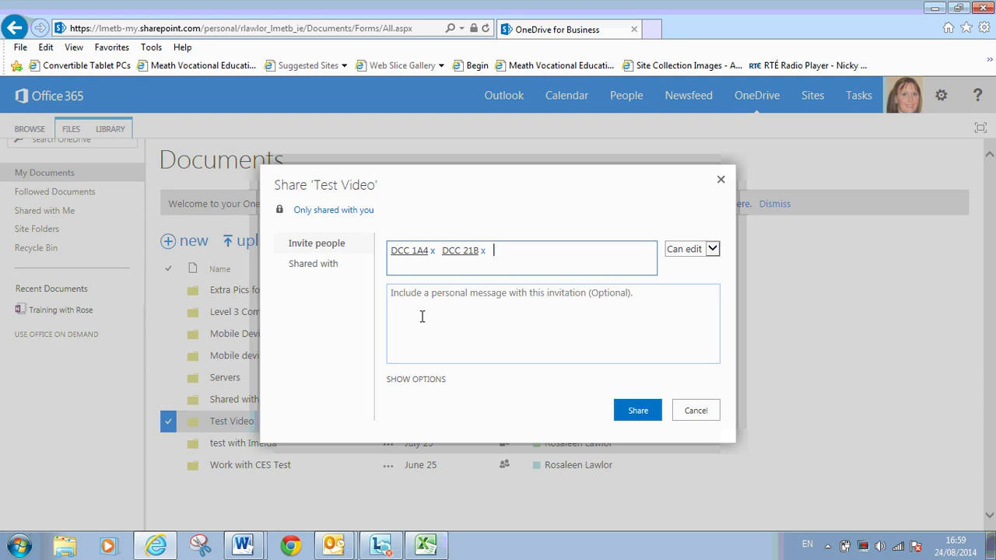
{"action": "left_click", "coordinate": [498, 249]}
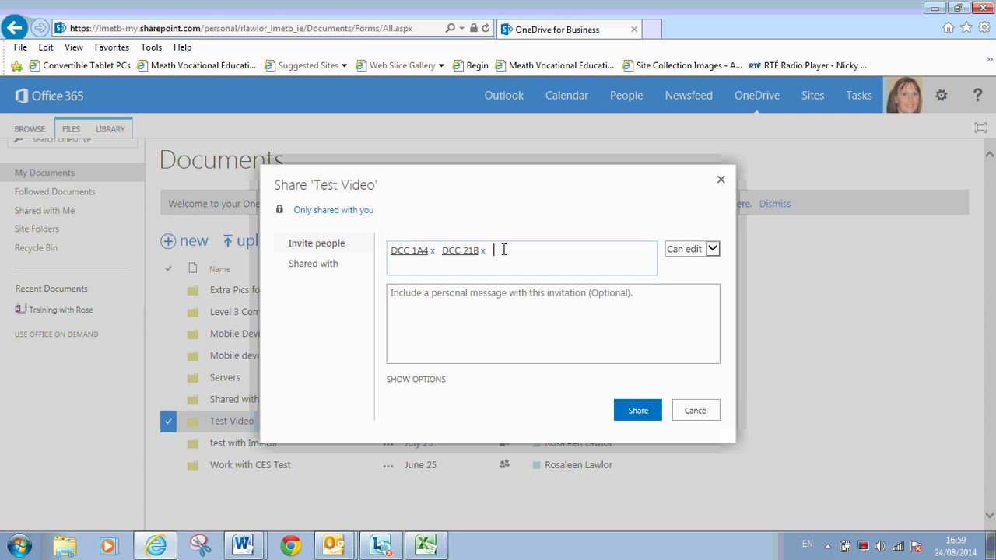
- Invite one student by first name, then add and remove a second student
{"action": "type", "text": "larry"}
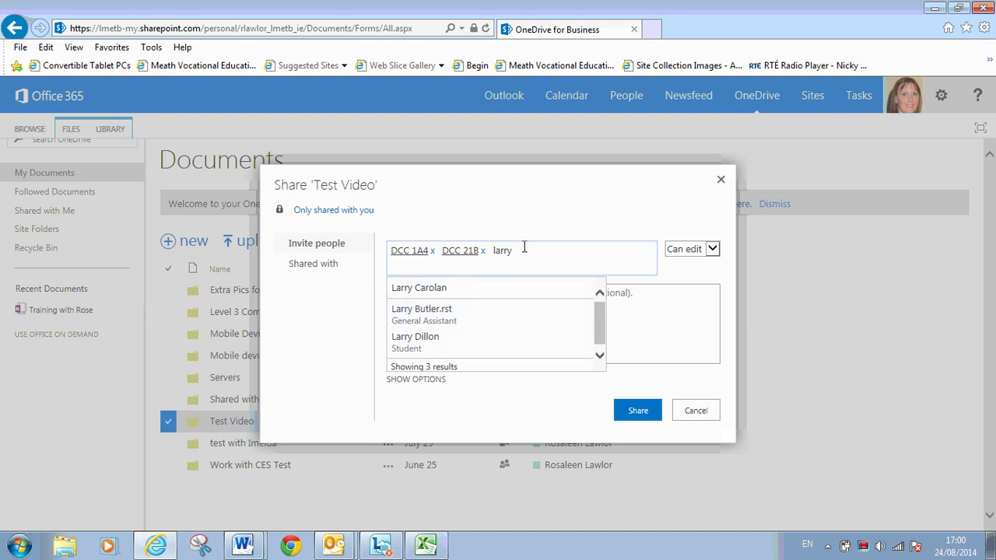
{"action": "left_click", "coordinate": [491, 288]}
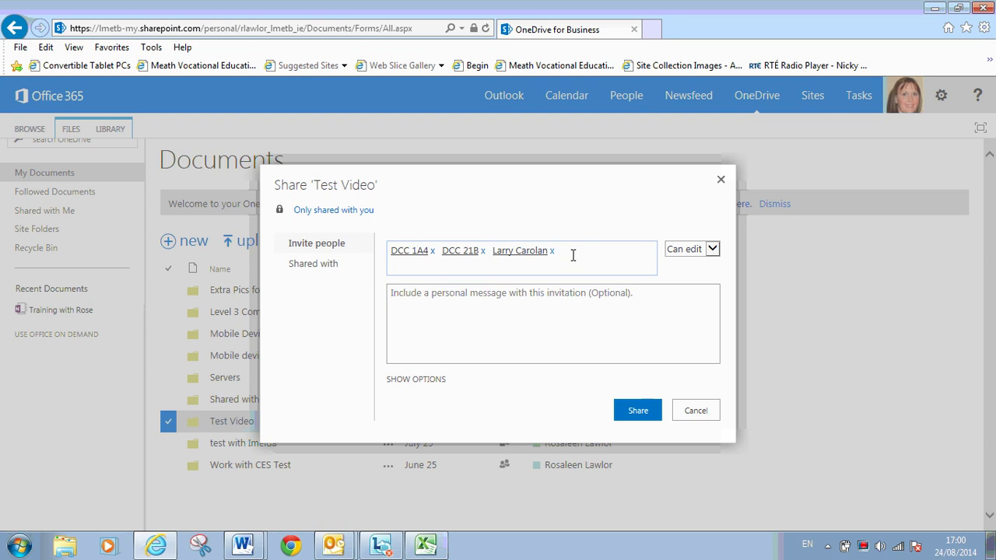
{"action": "type", "text": "dean"}
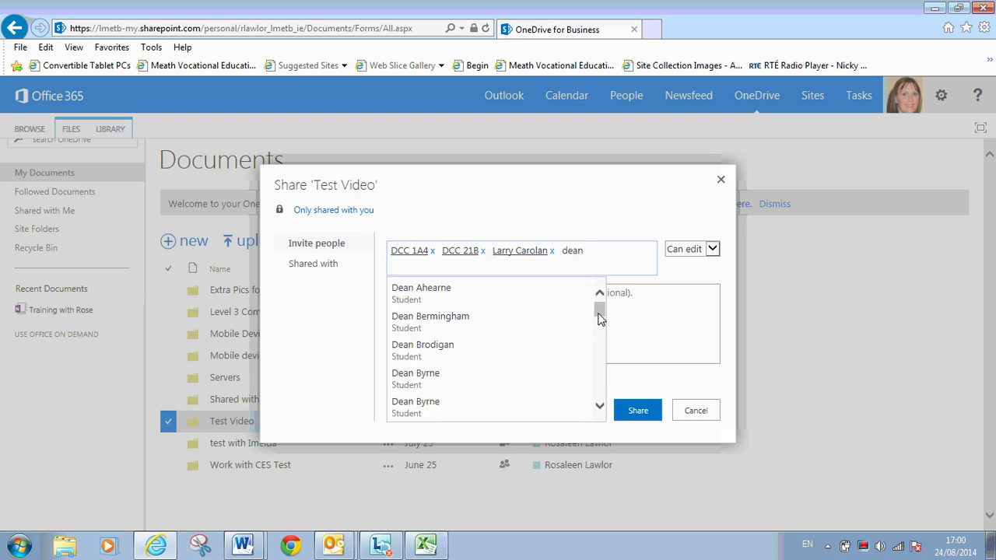
{"action": "left_click_drag", "start_coordinate": [600, 316], "coordinate": [600, 316]}
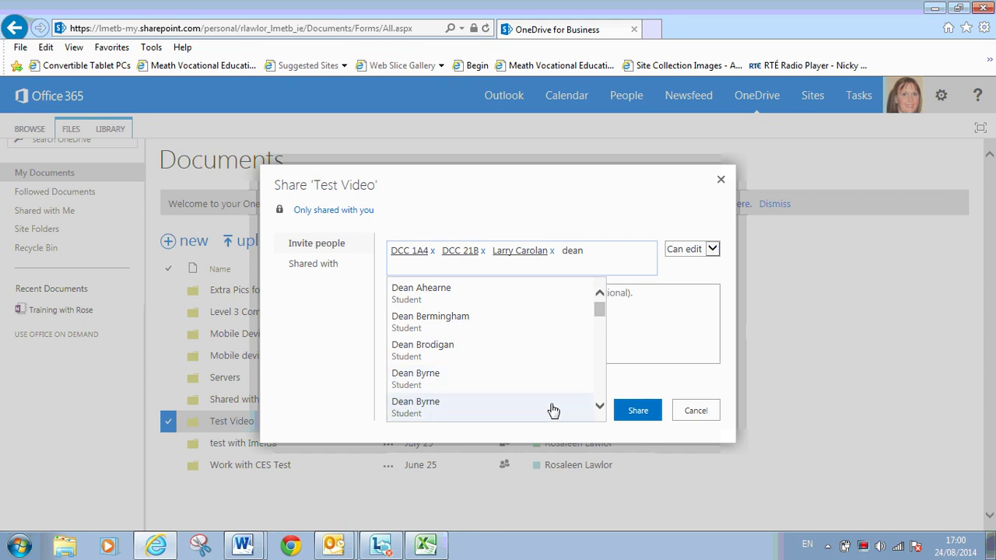
{"action": "left_click", "coordinate": [553, 410]}
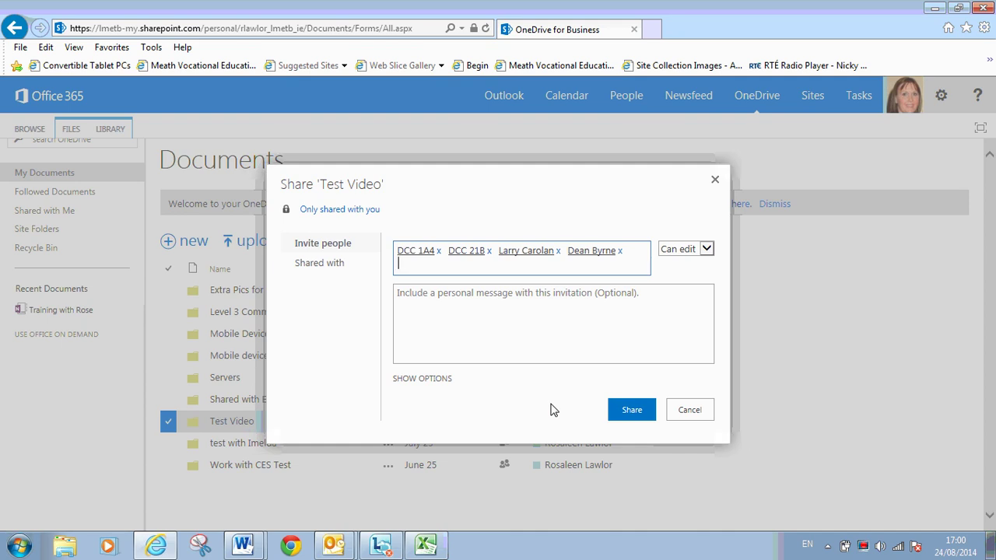
{"action": "left_click", "coordinate": [620, 250]}
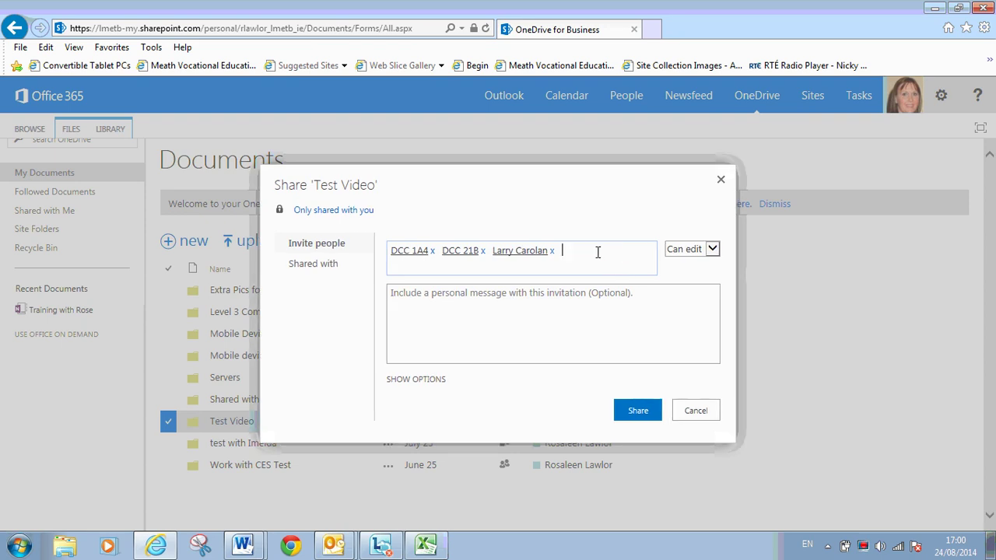
- Remove DCC 21B and DCC 1A4, set Can view, and begin the invitation message
{"action": "left_click", "coordinate": [480, 251]}
{"action": "left_click", "coordinate": [433, 251]}
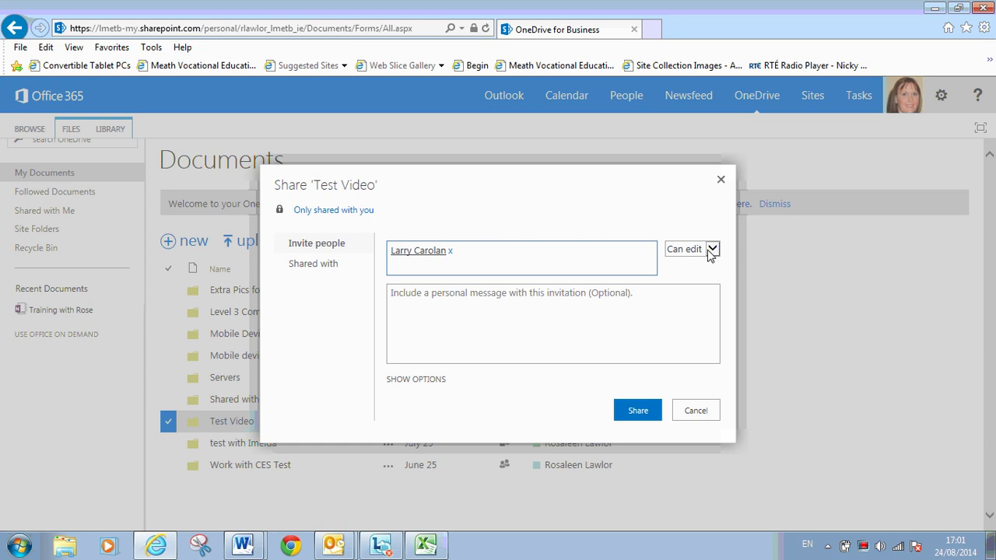
{"action": "left_click", "coordinate": [712, 250]}
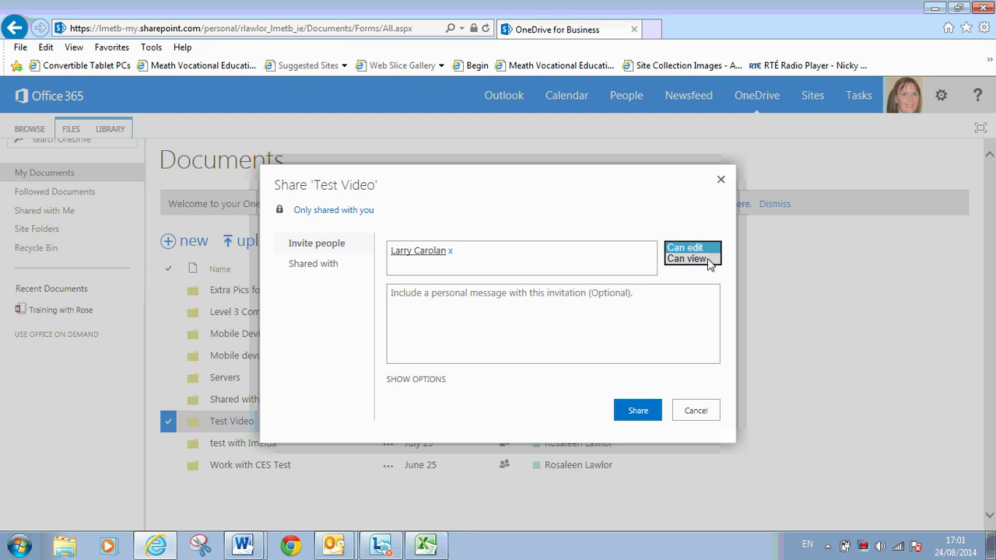
{"action": "left_click", "coordinate": [688, 258]}
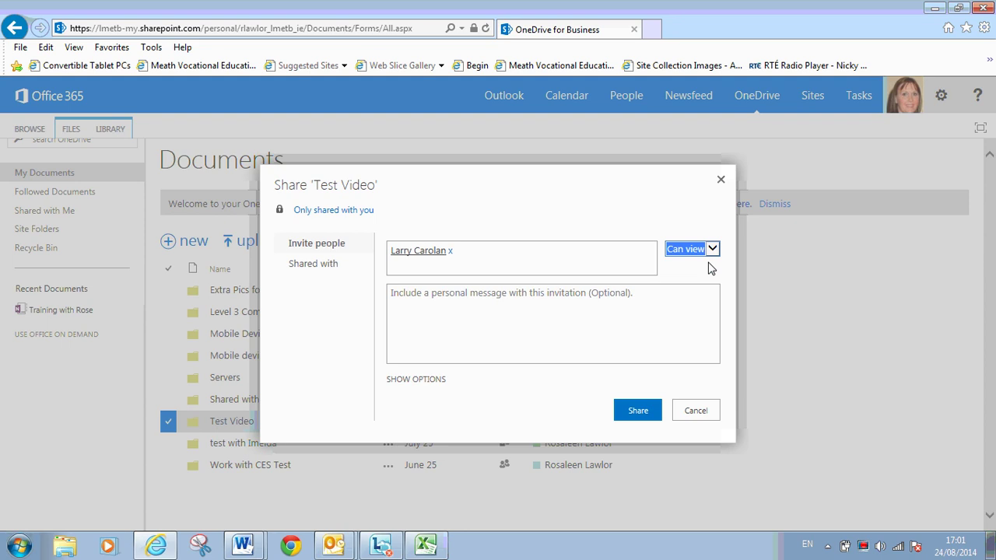
{"action": "left_click", "coordinate": [550, 309]}
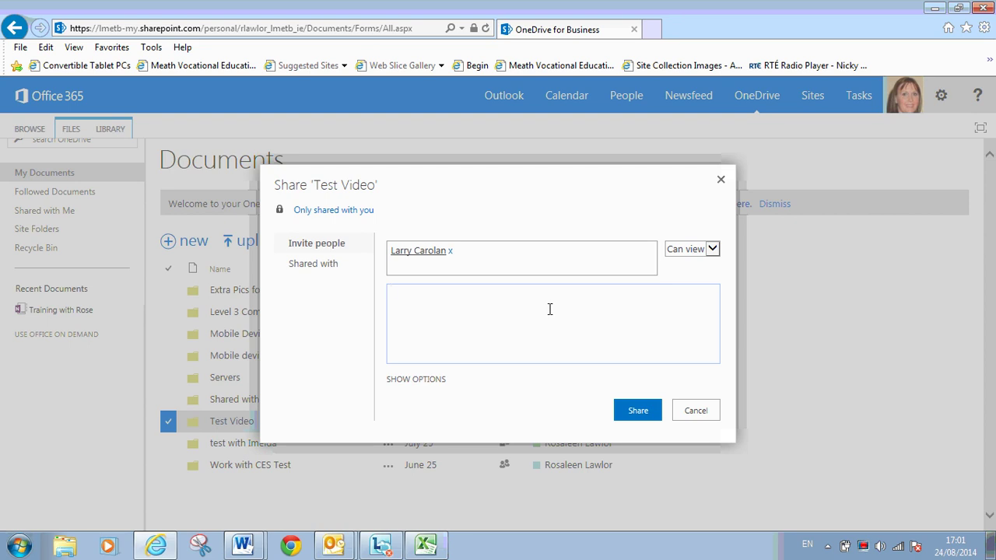
{"action": "type", "text": "Here is a new folder with no"}
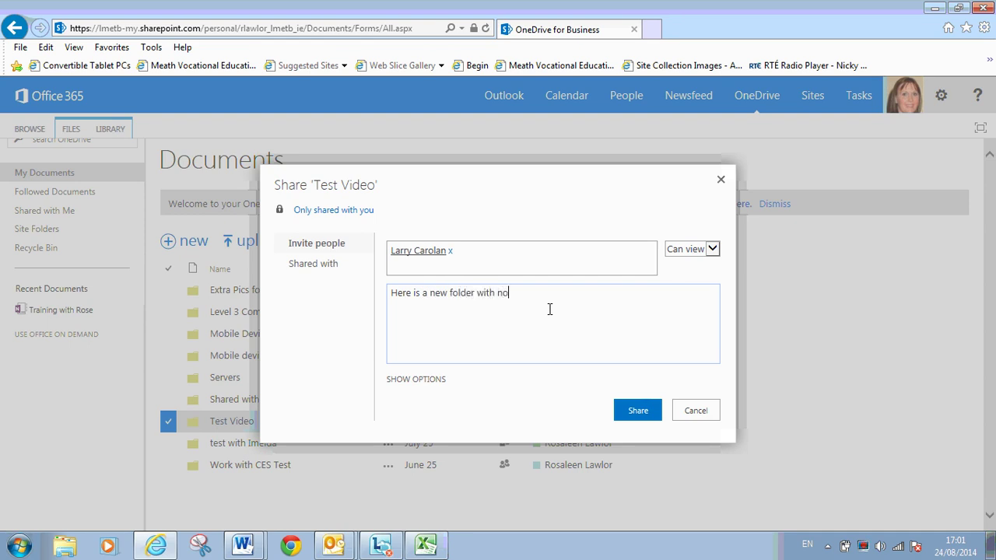
{"action": "type", "text": "tes for the te"}
- Finish the message 'Here is a new folder with notes for the year' and add the teacher's sign-off
{"action": "key", "text": "BackSpace"}
{"action": "key", "text": "BackSpace"}
{"action": "type", "text": "year"}
{"action": "key", "text": "Return"}
{"action": "type", "text": "Ms Lawlor"}
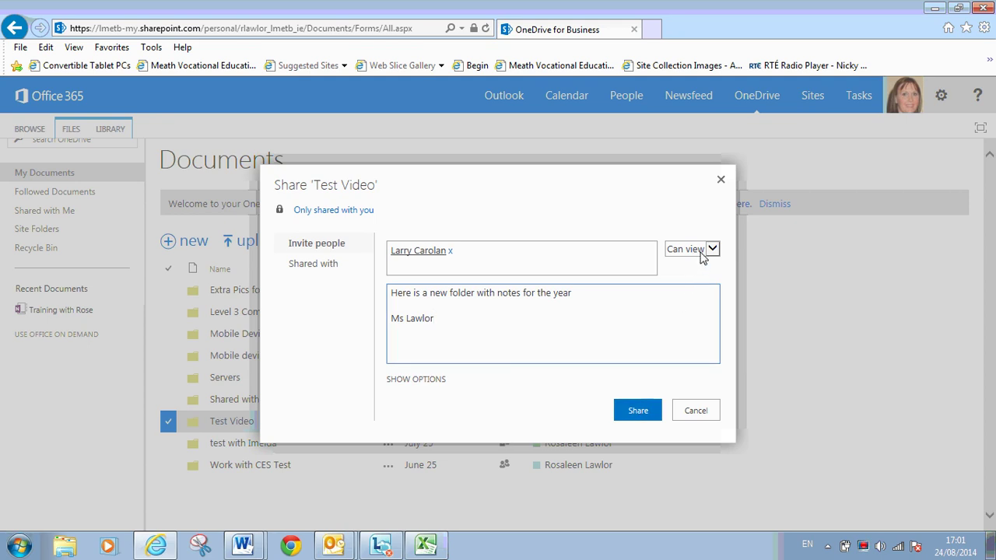
- Switch permission back to Can edit, send the share, and open Test Video
{"action": "left_click", "coordinate": [711, 250]}
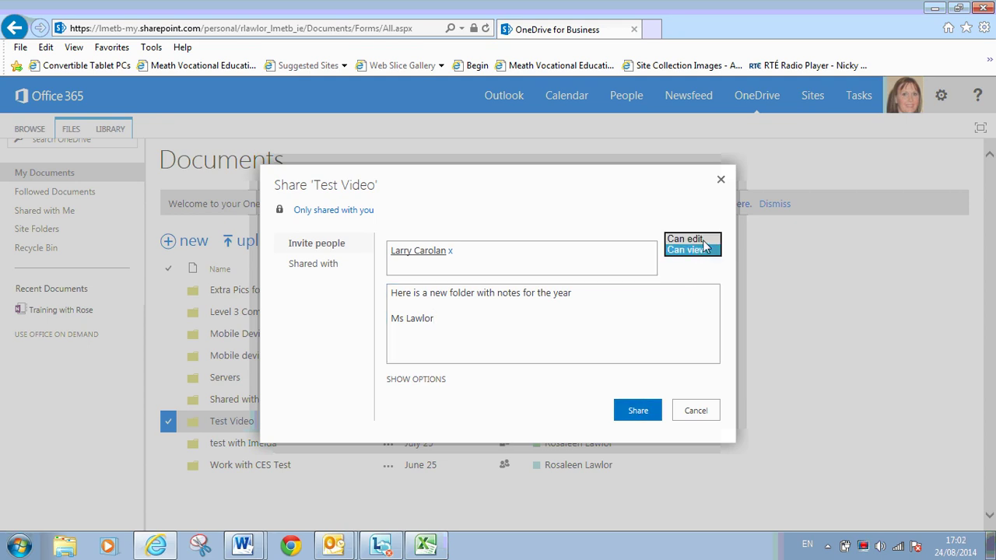
{"action": "left_click", "coordinate": [706, 240]}
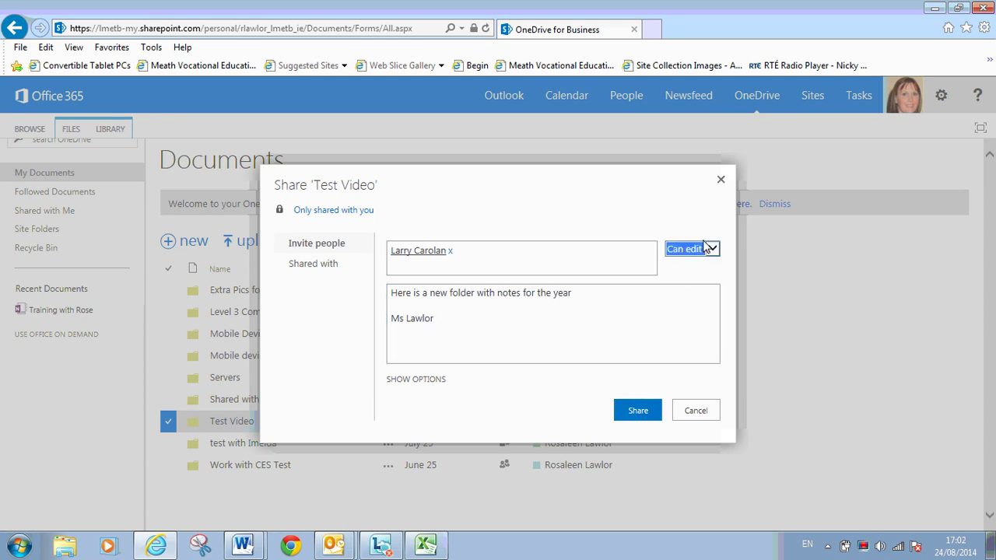
{"action": "left_click", "coordinate": [637, 412]}
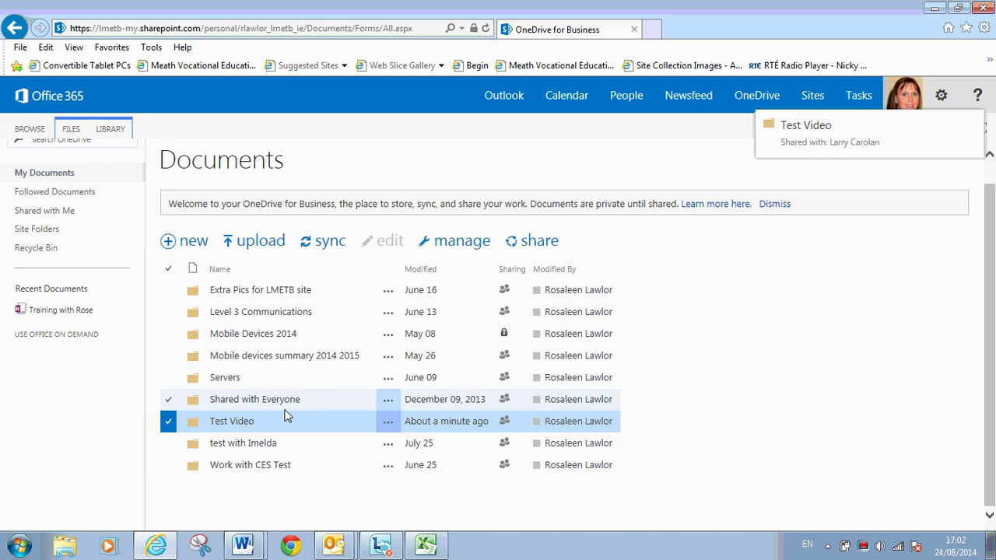
{"action": "left_click", "coordinate": [243, 425]}
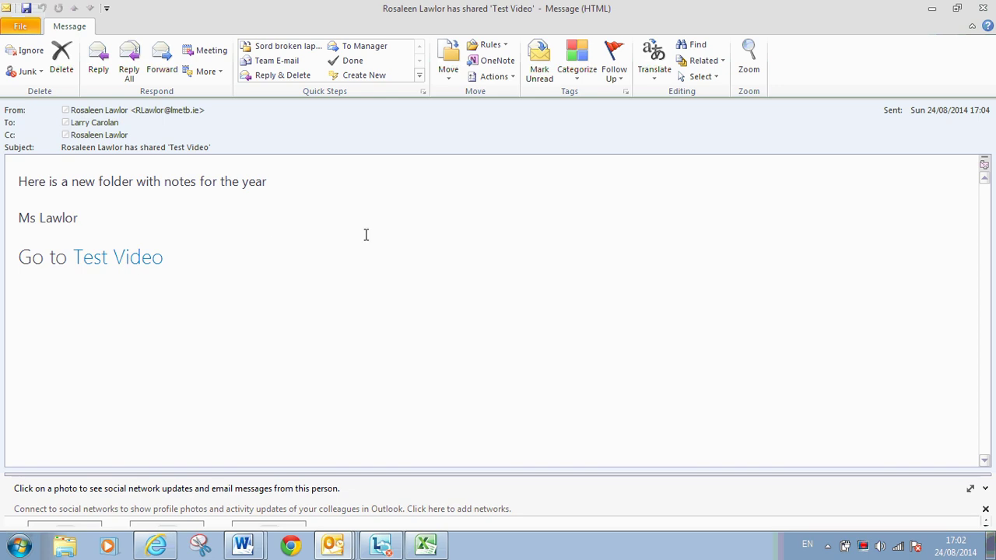
- Close the shared-folder invitation email in Outlook to reveal the Test Video folder page
{"action": "left_click", "coordinate": [982, 9]}
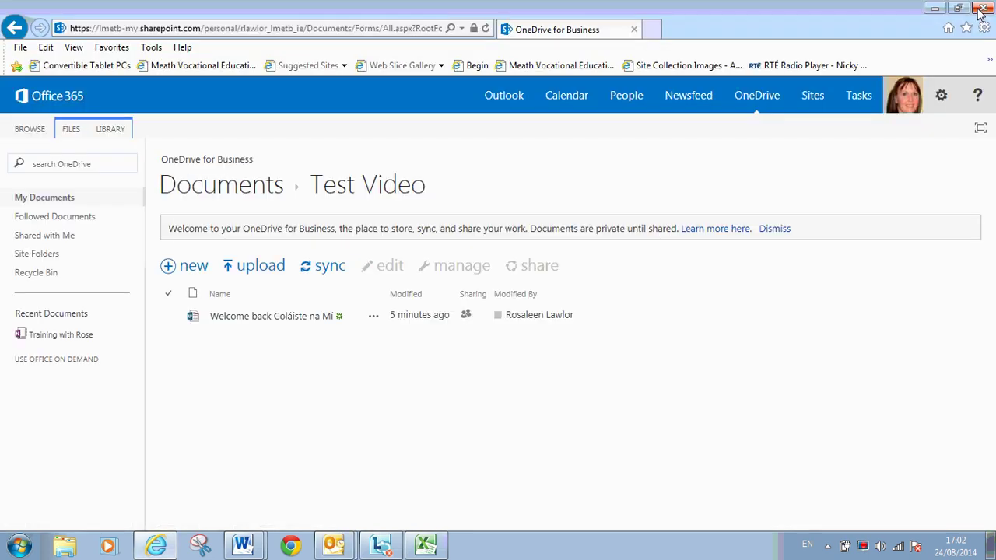
- Go to OneDrive's Test Video folder and open the Welcome back Coláiste na Mí document
{"action": "left_click", "coordinate": [757, 95]}
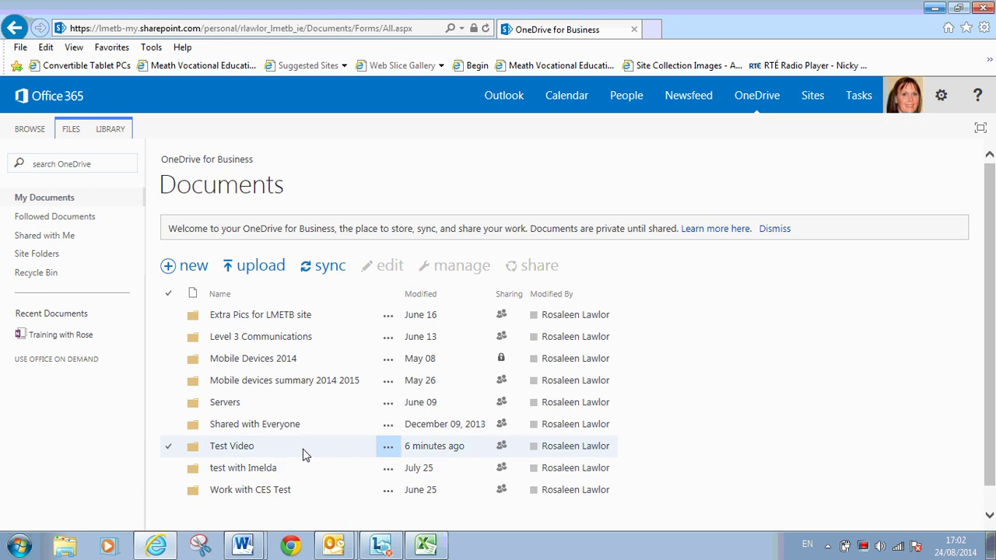
{"action": "left_click", "coordinate": [246, 449]}
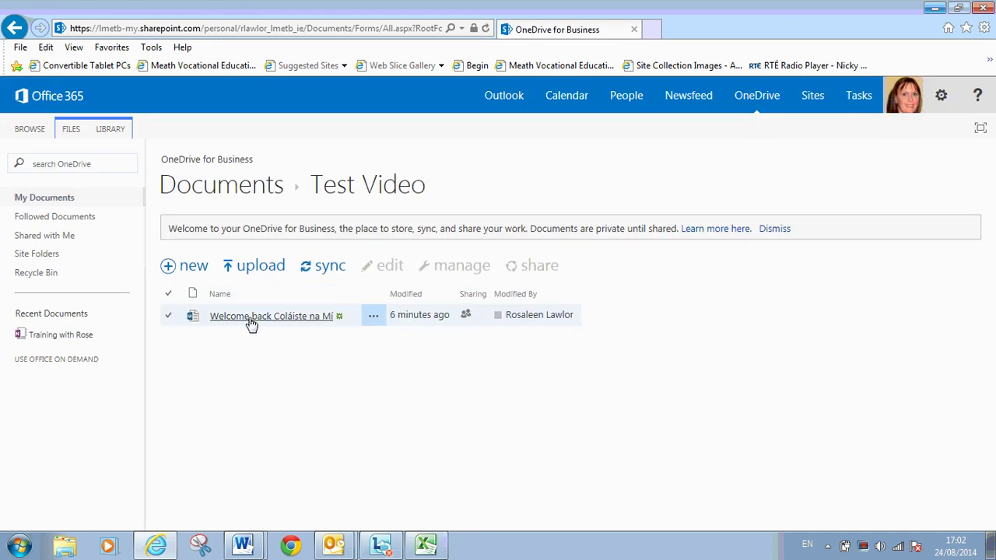
{"action": "left_click", "coordinate": [251, 316]}
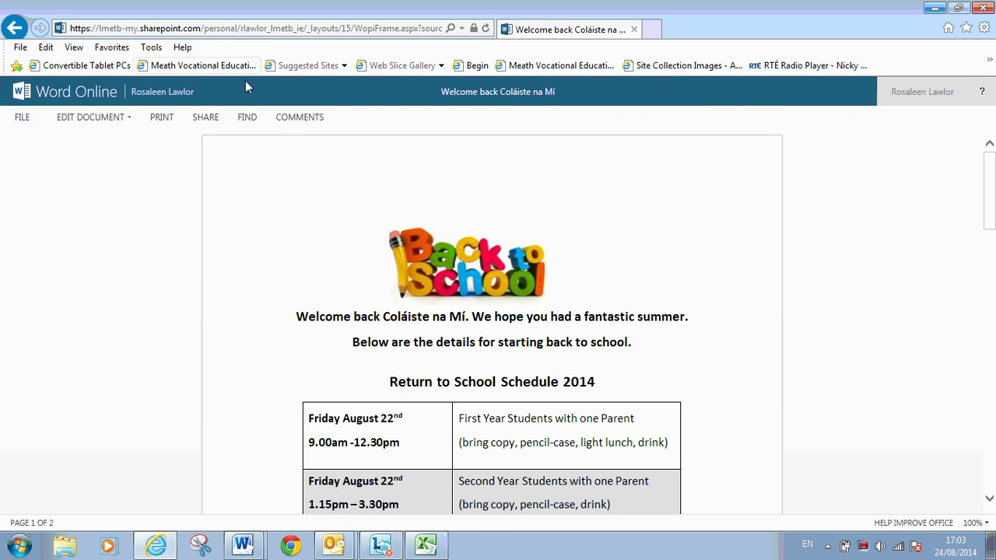
- Edit in Word Online, colouring the Return to School Schedule 2014 heading red
{"action": "left_click", "coordinate": [129, 120]}
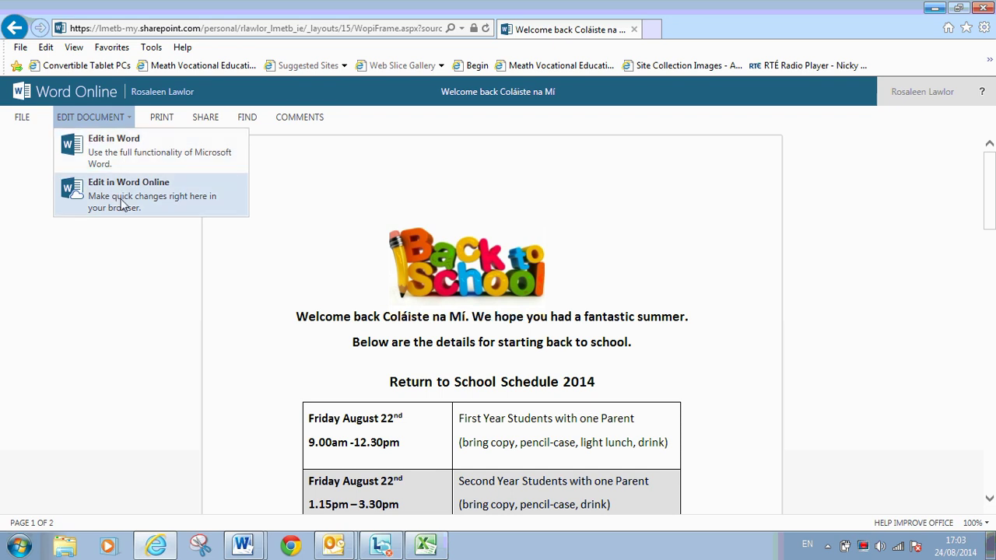
{"action": "left_click", "coordinate": [121, 202]}
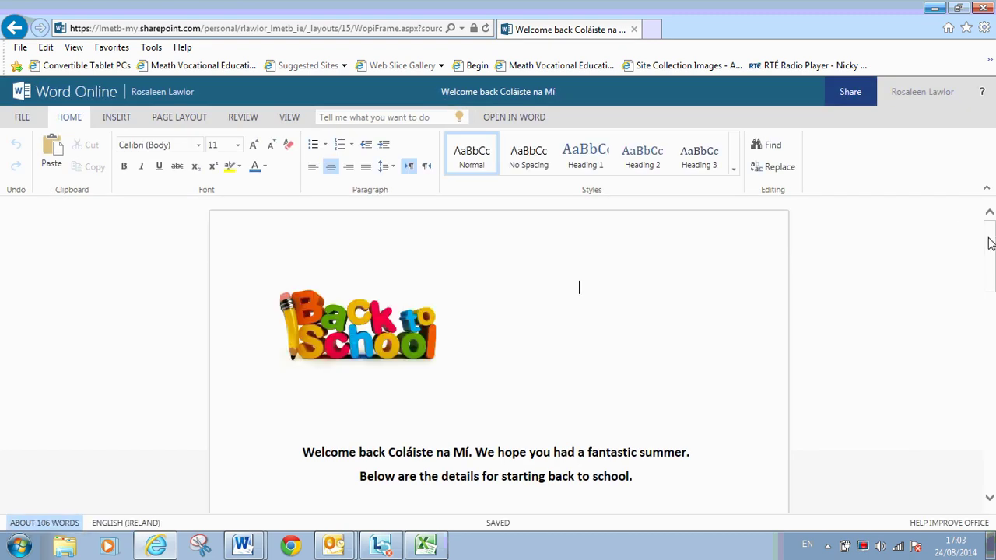
{"action": "left_click_drag", "start_coordinate": [993, 244], "coordinate": [989, 270]}
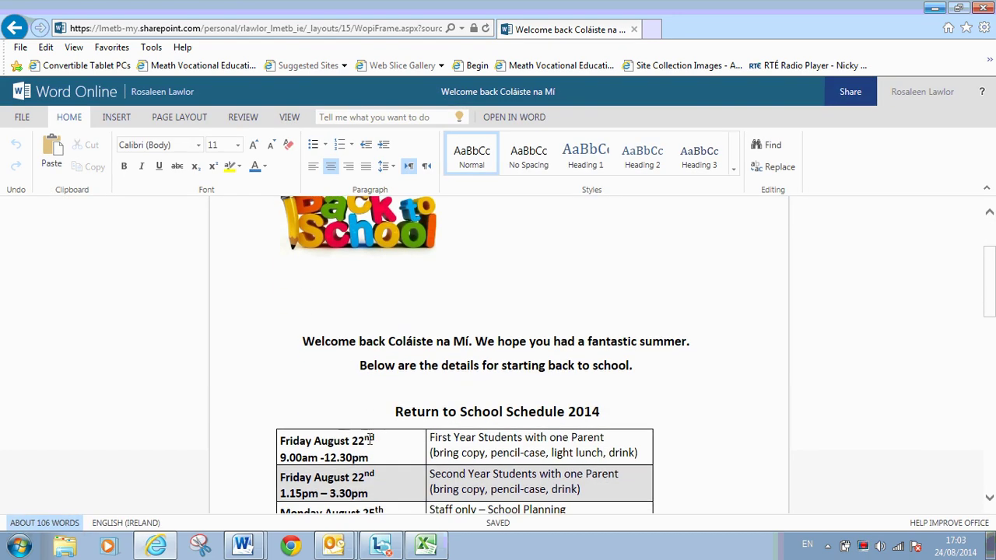
{"action": "left_click_drag", "start_coordinate": [397, 415], "coordinate": [600, 418]}
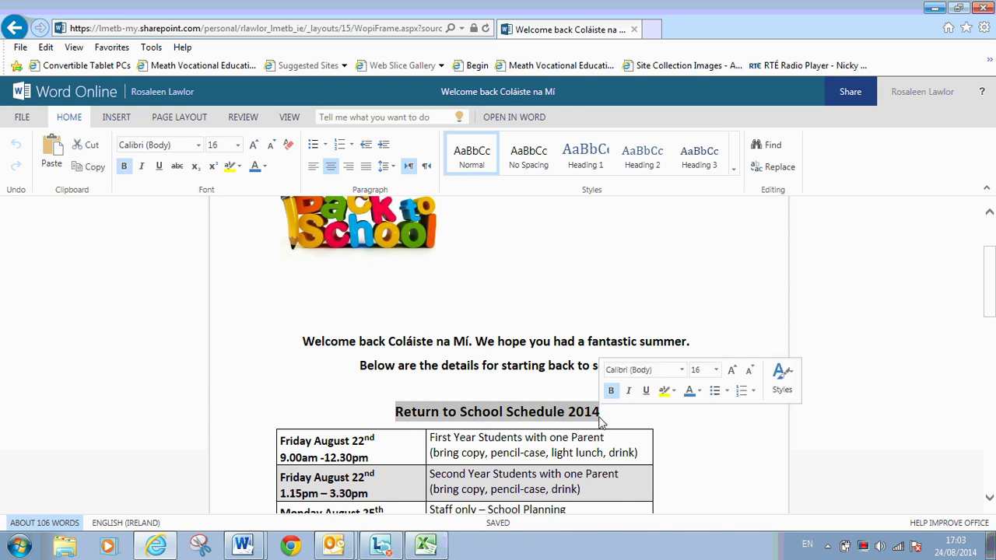
{"action": "left_click", "coordinate": [265, 167]}
{"action": "left_click", "coordinate": [266, 290]}
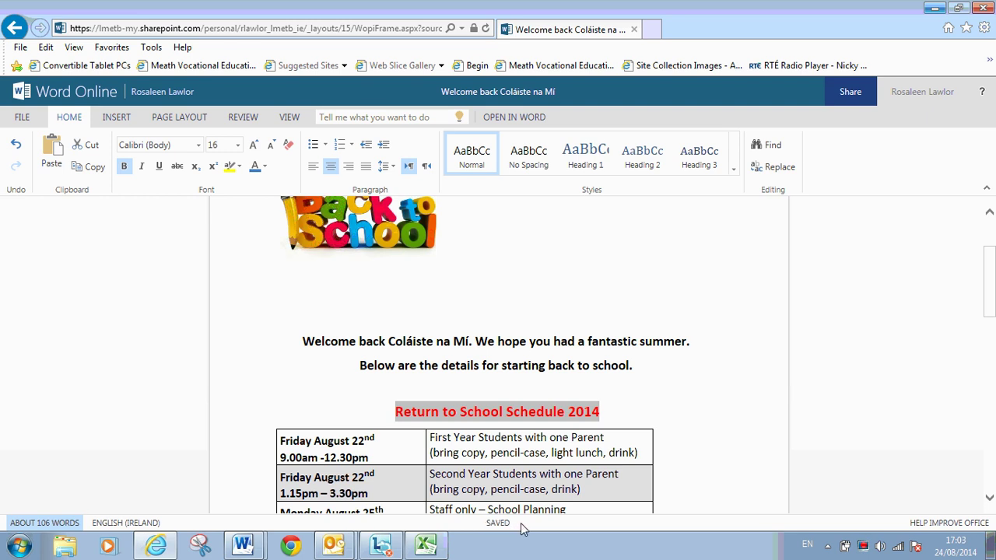
- Reopen the document from Test Video, then navigate back and reopen the Test Video folder
{"action": "left_click", "coordinate": [16, 29]}
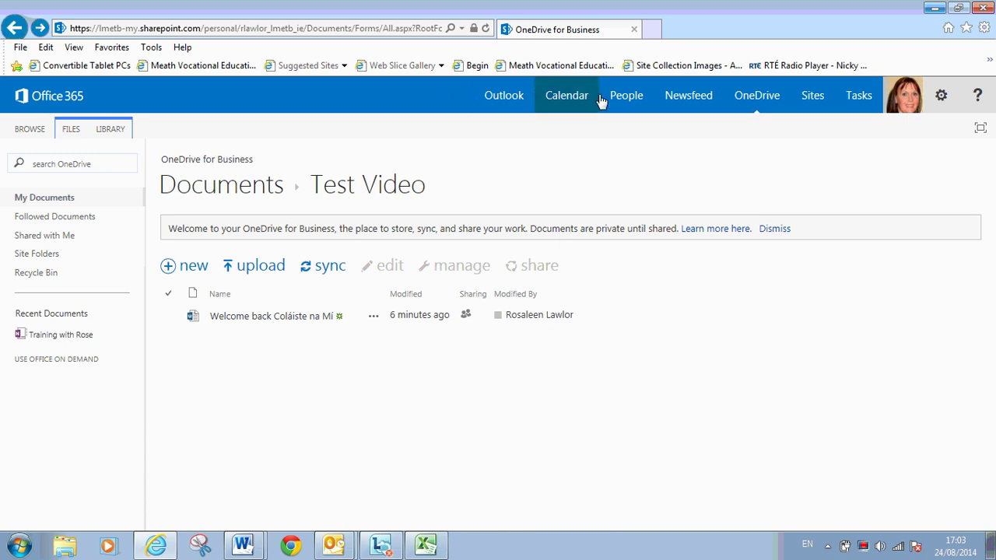
{"action": "left_click", "coordinate": [747, 99]}
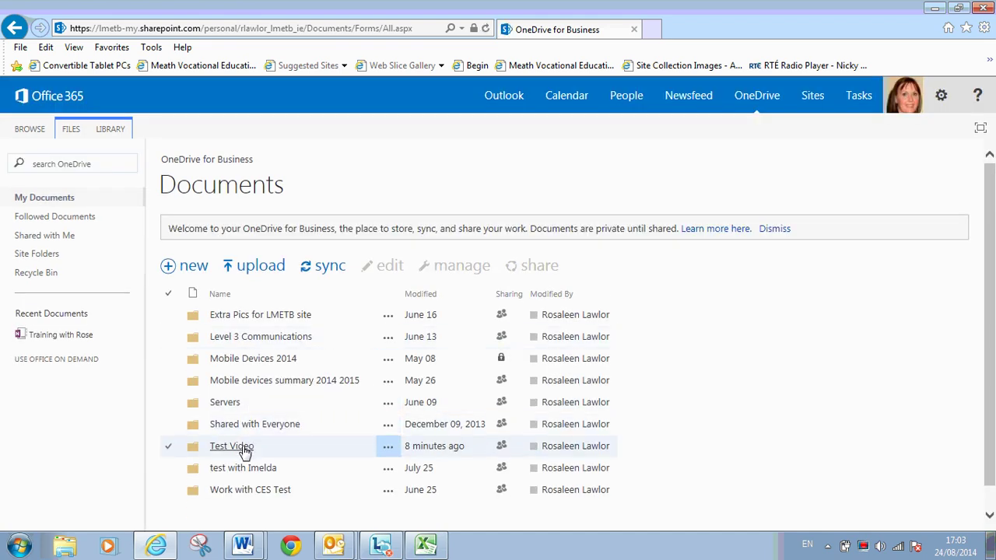
{"action": "left_click", "coordinate": [243, 450]}
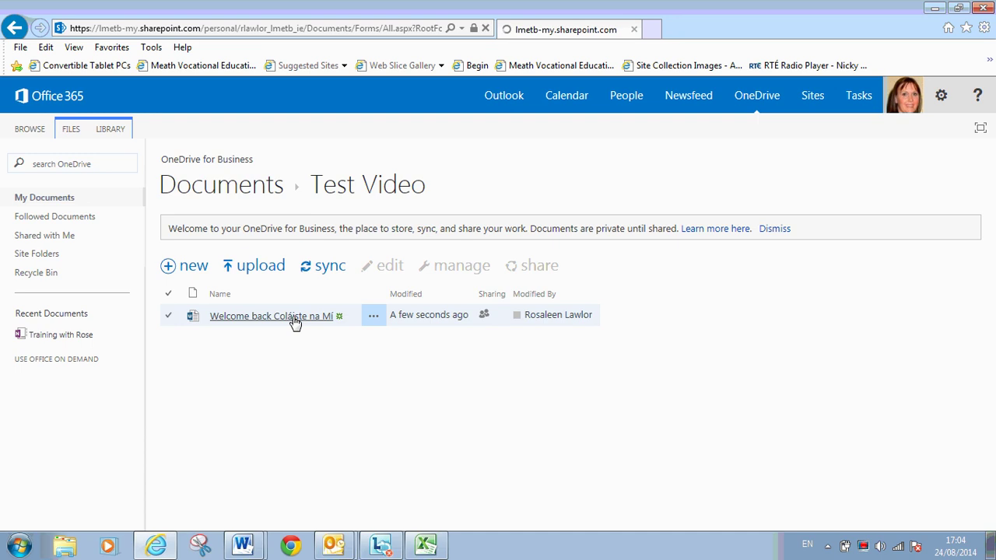
{"action": "left_click", "coordinate": [294, 322]}
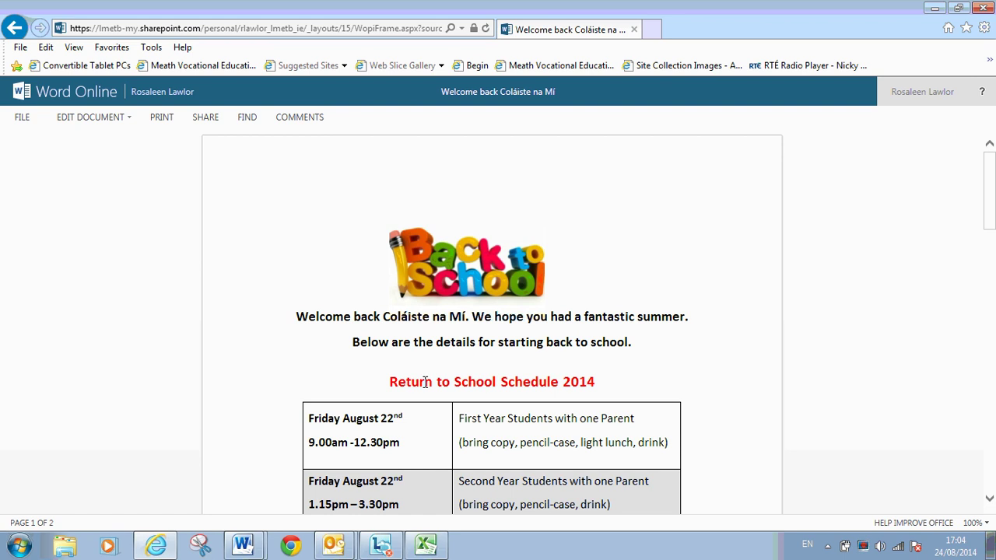
{"action": "left_click", "coordinate": [15, 28]}
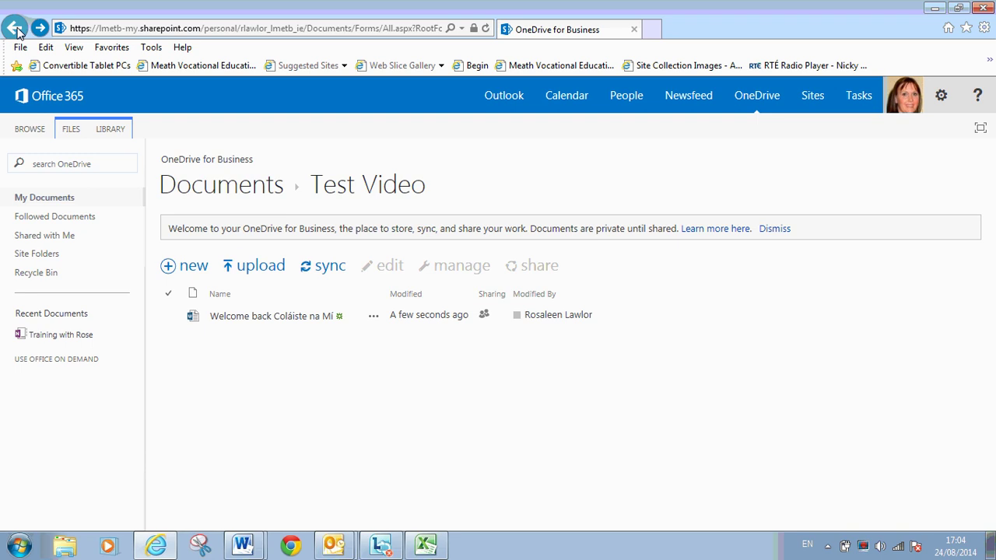
{"action": "left_click", "coordinate": [15, 28]}
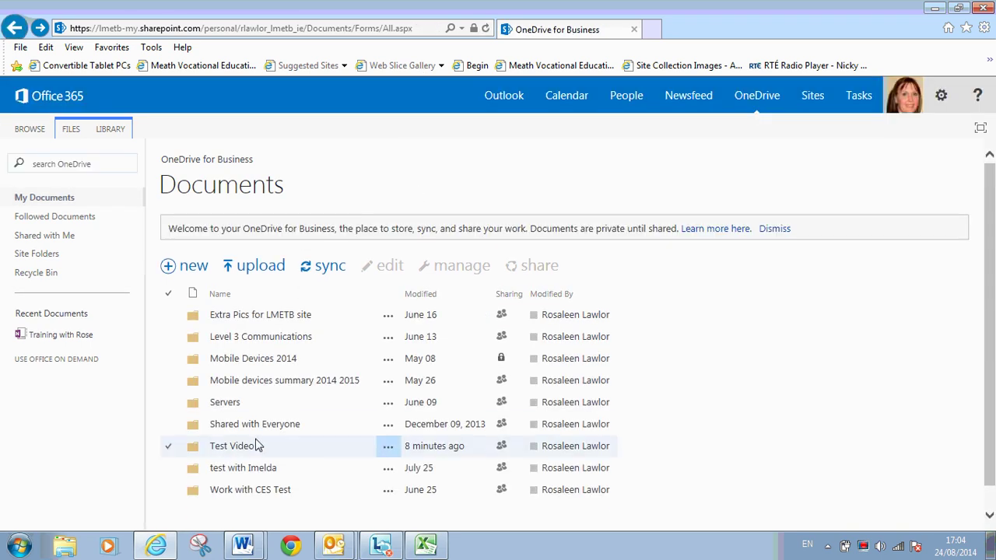
{"action": "left_click", "coordinate": [237, 448]}
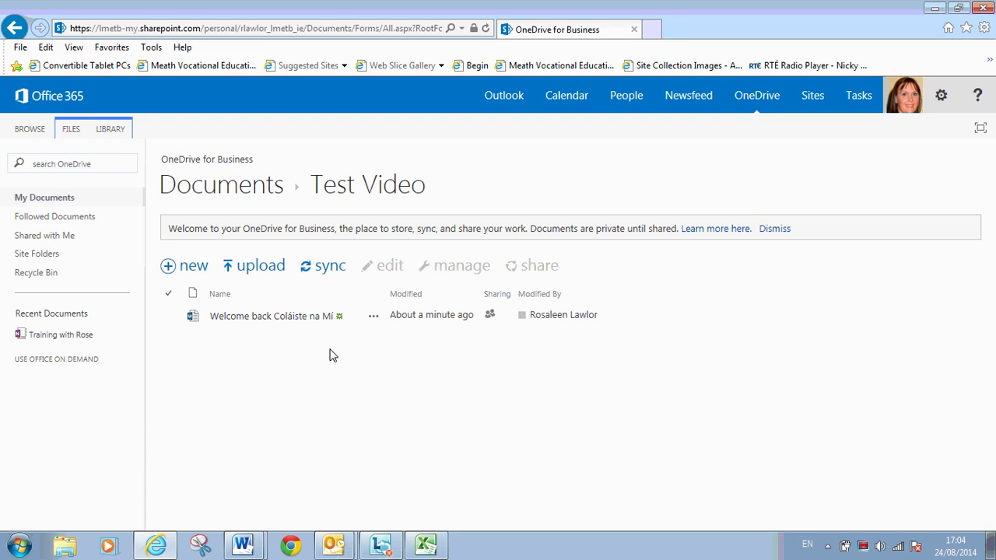
- Follow the Welcome back Coláiste na Mí document and view it under Followed Documents
{"action": "left_click", "coordinate": [373, 322]}
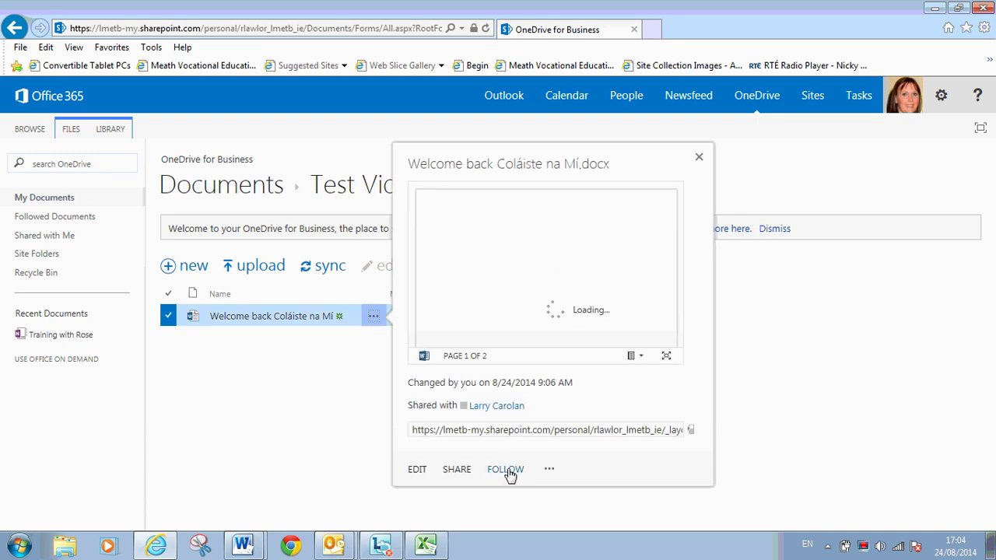
{"action": "left_click", "coordinate": [508, 470]}
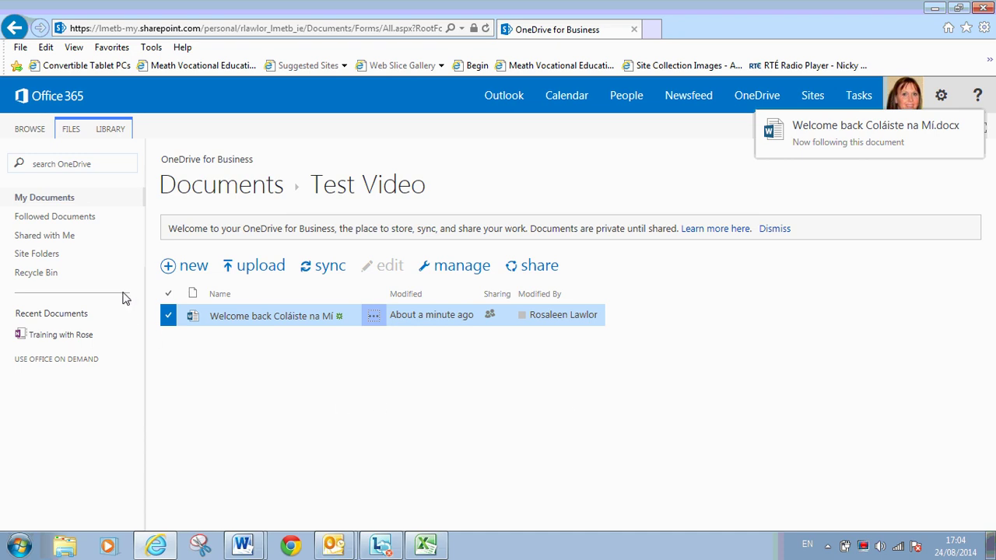
{"action": "left_click", "coordinate": [747, 103]}
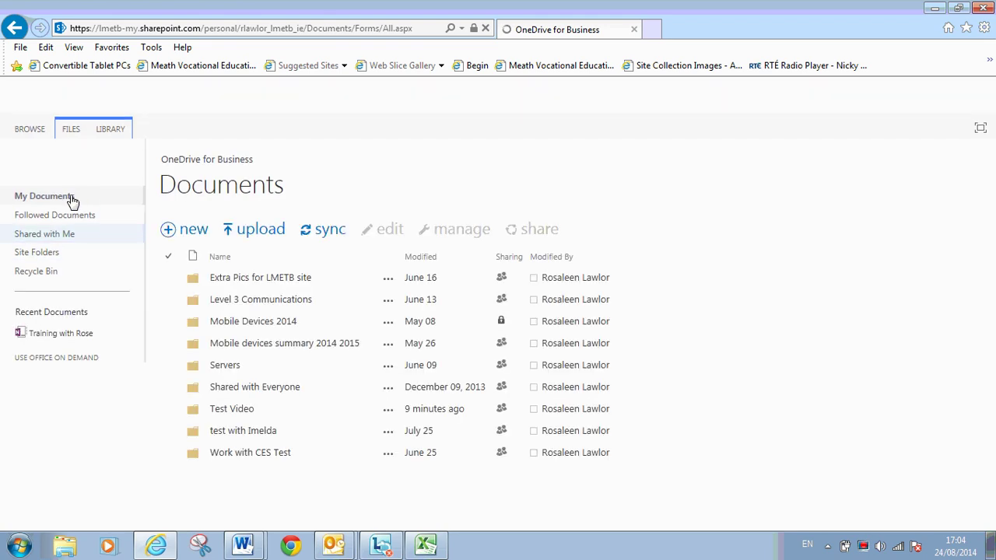
{"action": "left_click", "coordinate": [66, 220]}
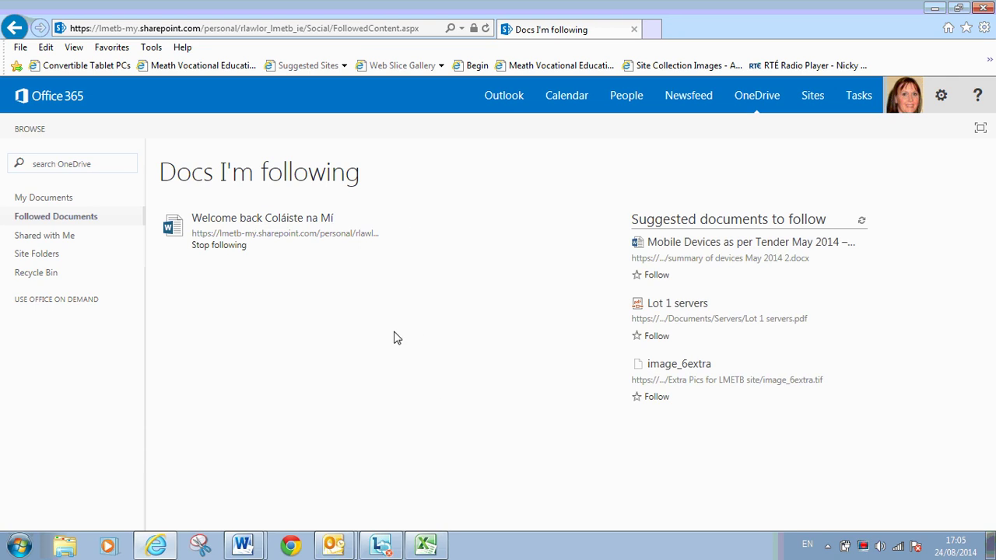
- Return to My Documents, search the files for 'erv', then reopen the Test Video folder
{"action": "left_click", "coordinate": [757, 99]}
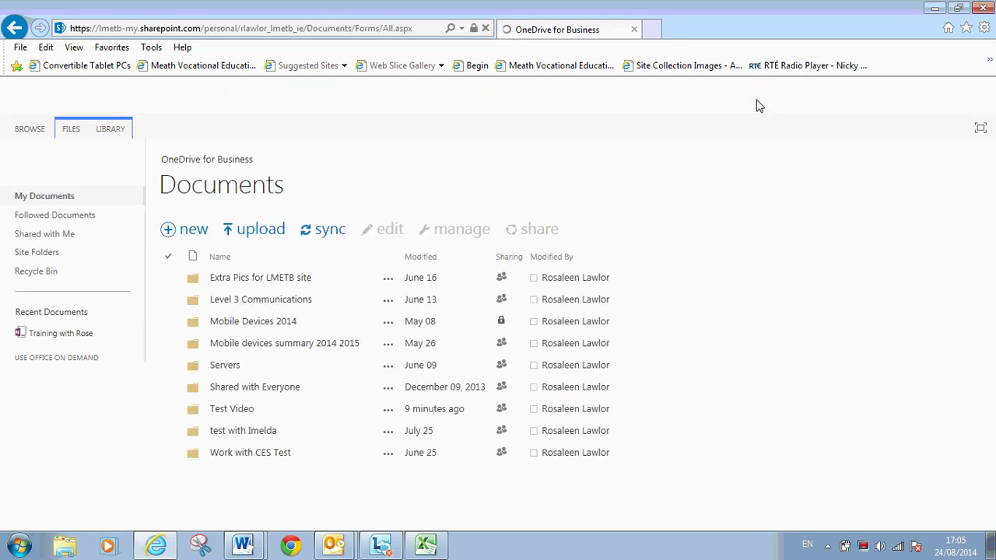
{"action": "left_click", "coordinate": [78, 163]}
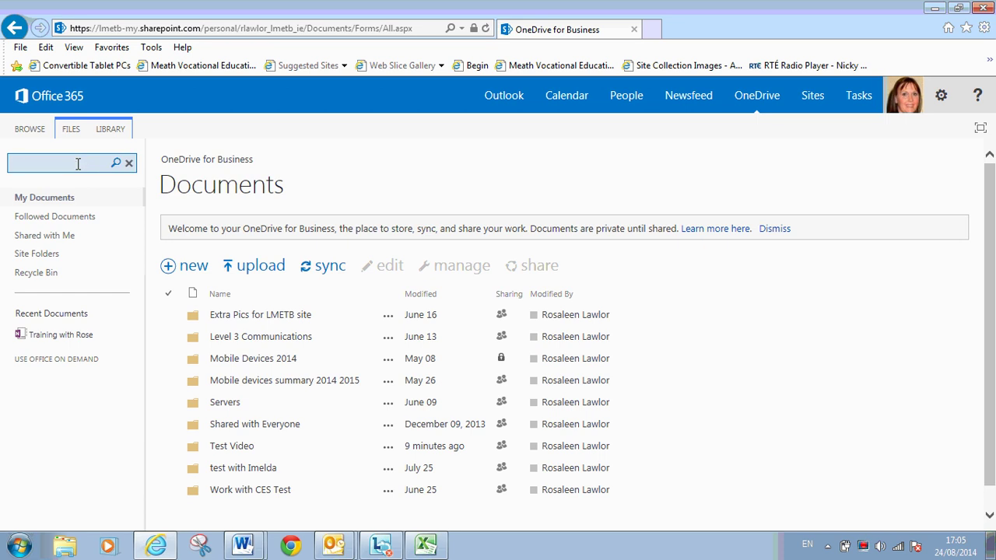
{"action": "type", "text": "erv"}
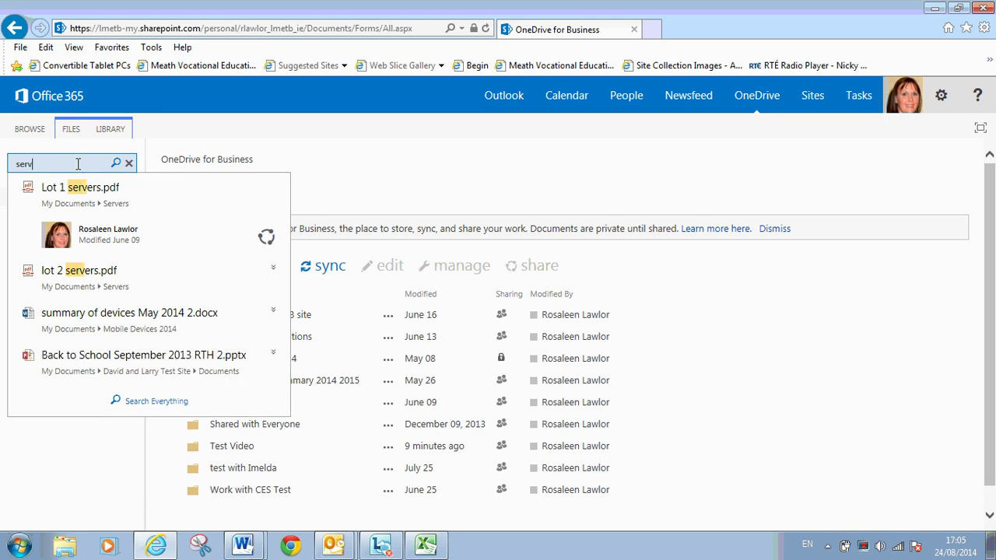
{"action": "left_click", "coordinate": [387, 179]}
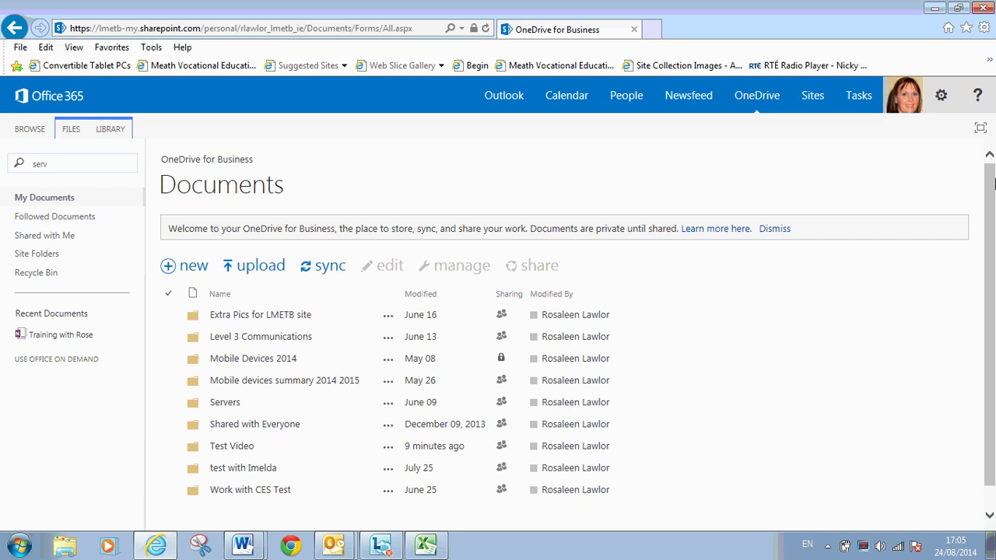
{"action": "left_click_drag", "start_coordinate": [992, 190], "coordinate": [992, 237]}
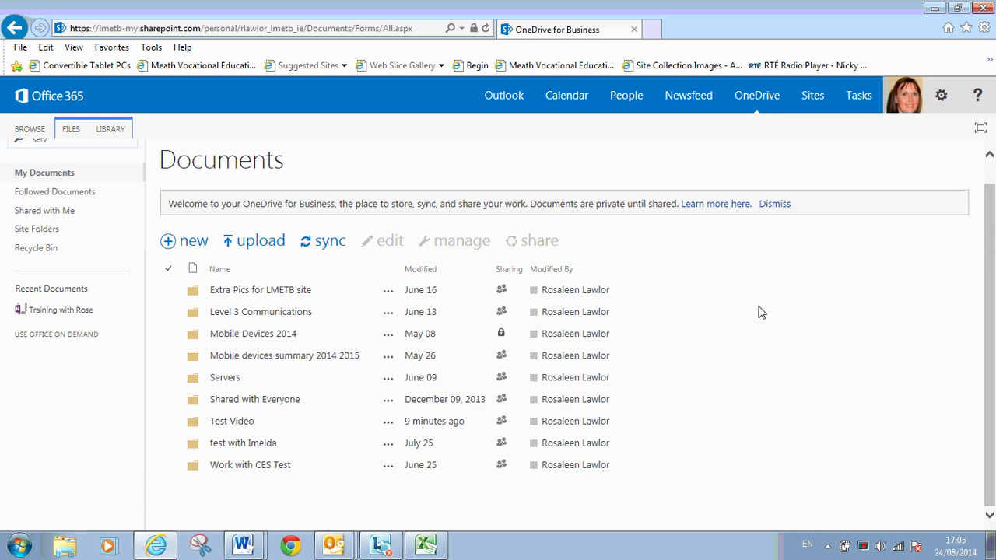
{"action": "left_click", "coordinate": [243, 425]}
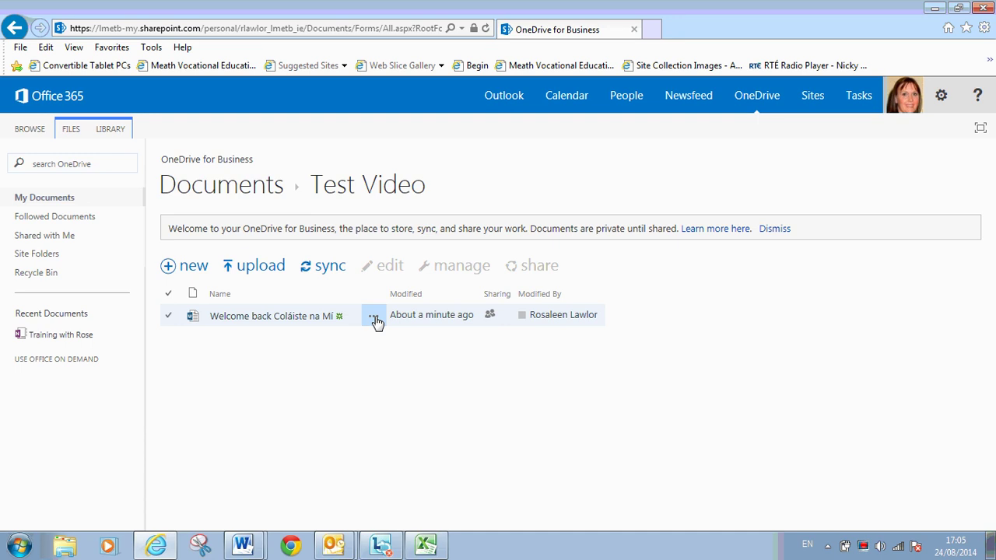
- Delete the Welcome back Coláiste na Mí document to the Recycle Bin and return to My Documents
{"action": "left_click", "coordinate": [374, 319]}
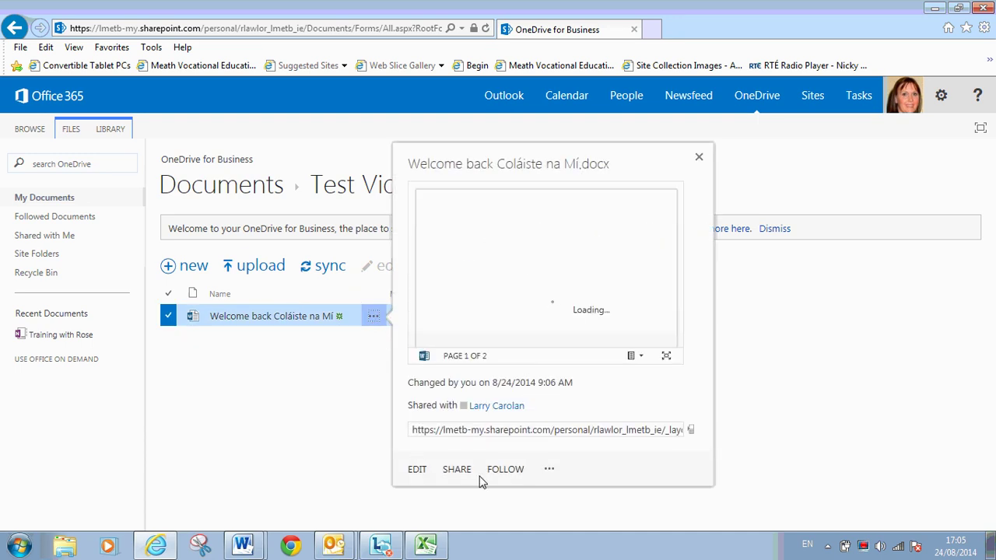
{"action": "left_click", "coordinate": [549, 471]}
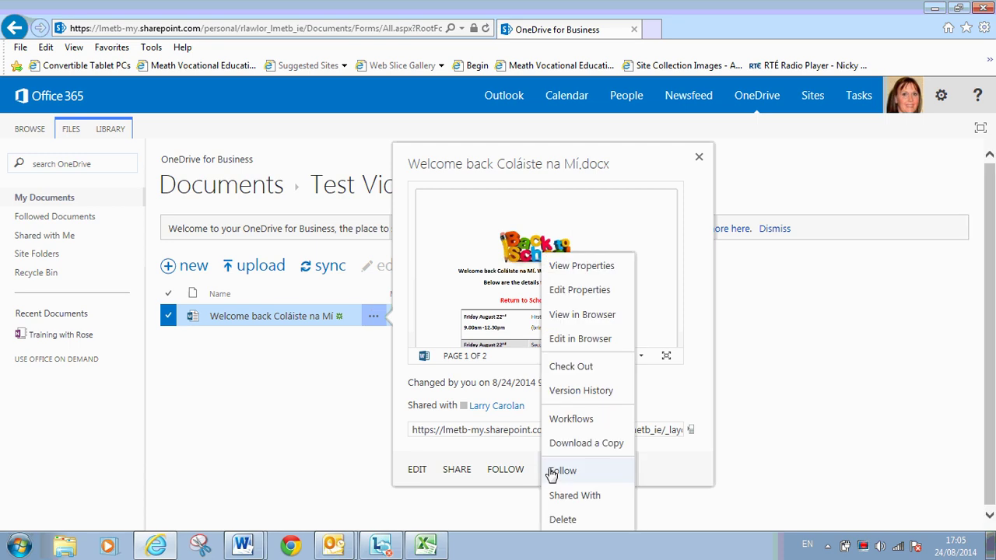
{"action": "left_click", "coordinate": [605, 521]}
{"action": "left_click", "coordinate": [555, 326]}
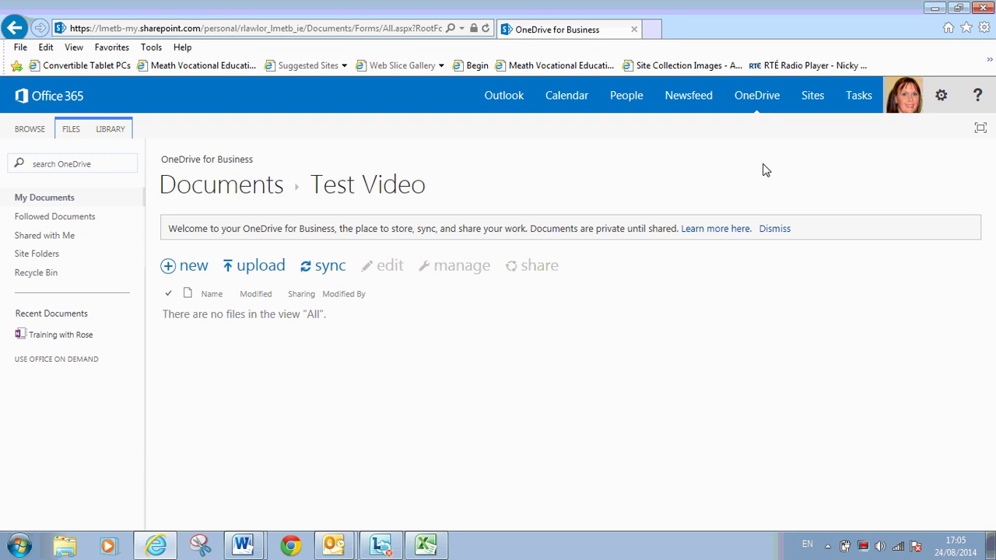
{"action": "left_click", "coordinate": [762, 106]}
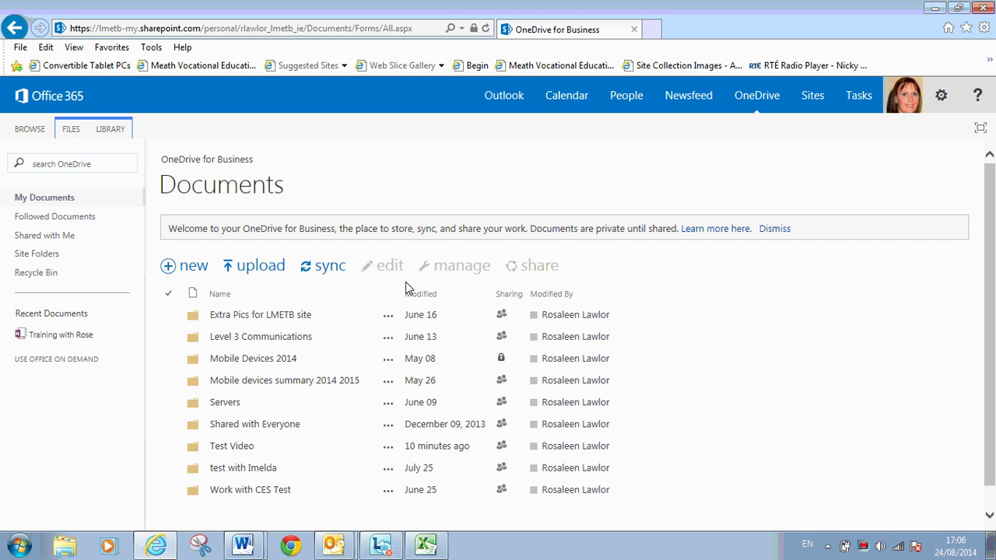
- Show the Test Video folder's details card with its change date, sharing and link
{"action": "left_click", "coordinate": [391, 448]}
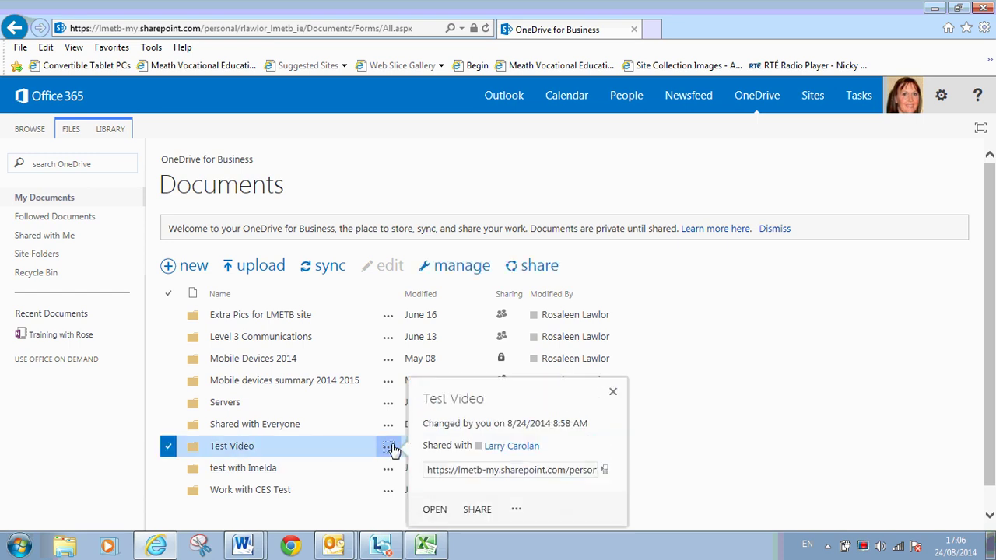
{"action": "left_click", "coordinate": [517, 511]}
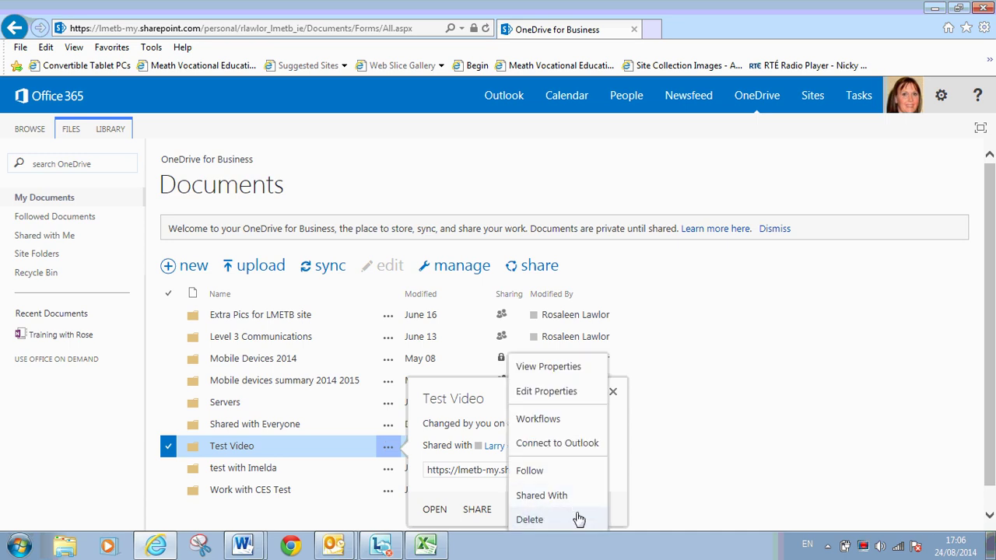
{"action": "left_click", "coordinate": [732, 436]}
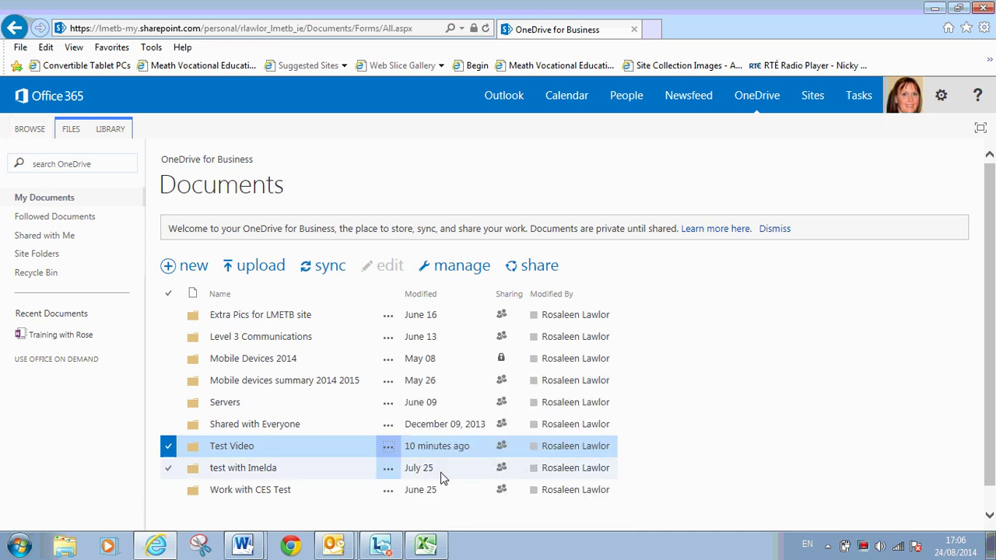
{"action": "left_click", "coordinate": [388, 449]}
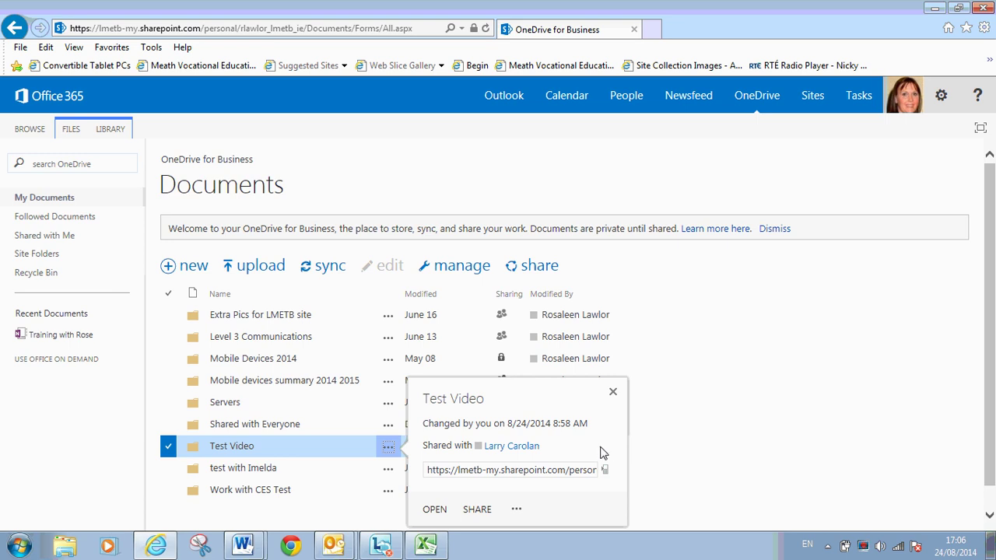
- Share Test Video with an administrative staff member with Can edit rights, then view the notification email
{"action": "left_click", "coordinate": [477, 510]}
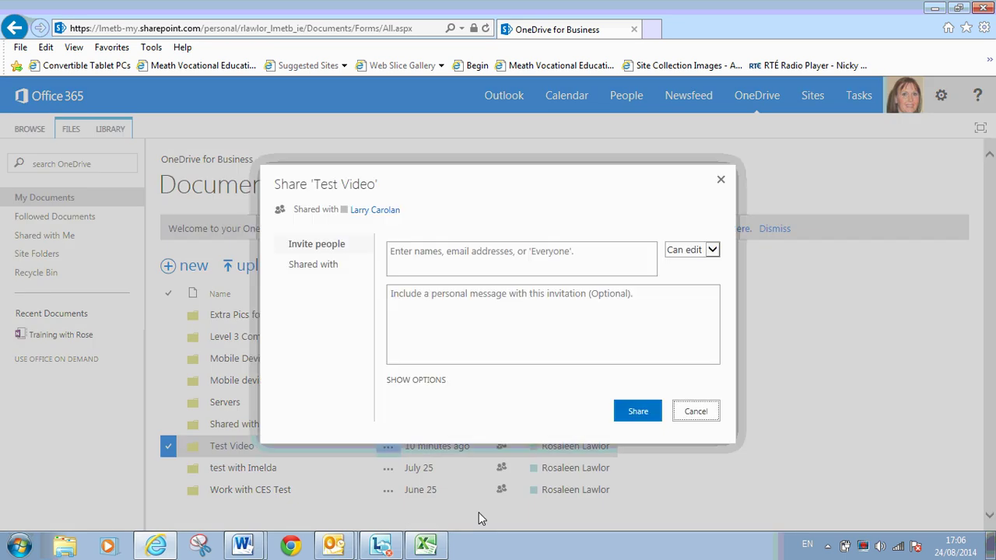
{"action": "left_click", "coordinate": [529, 267]}
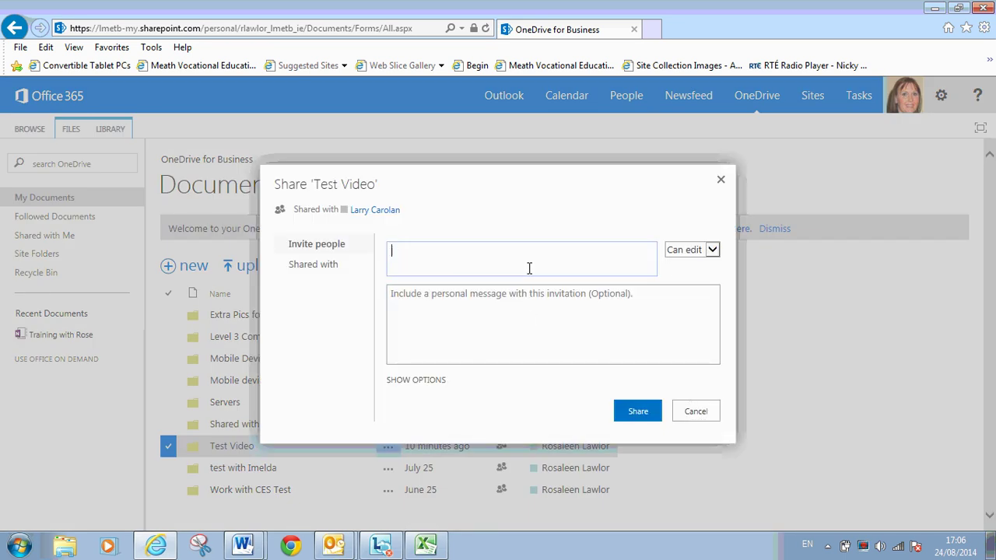
{"action": "type", "text": "bc"}
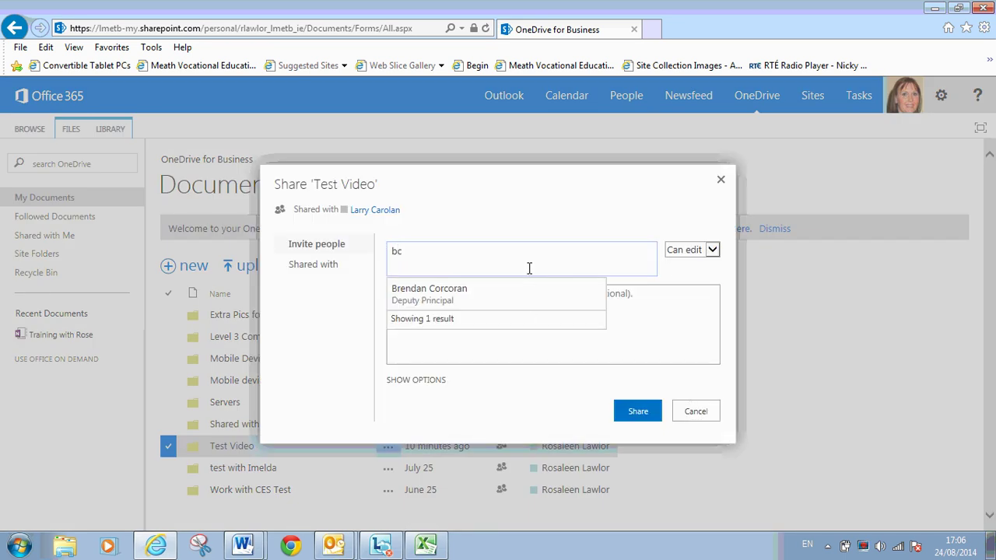
{"action": "type", "text": "er"}
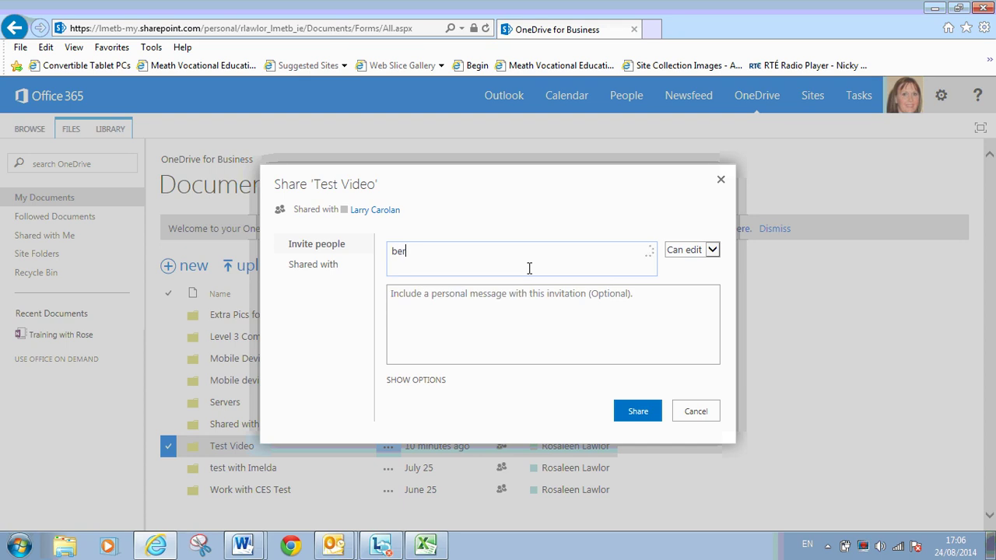
{"action": "type", "text": "nie"}
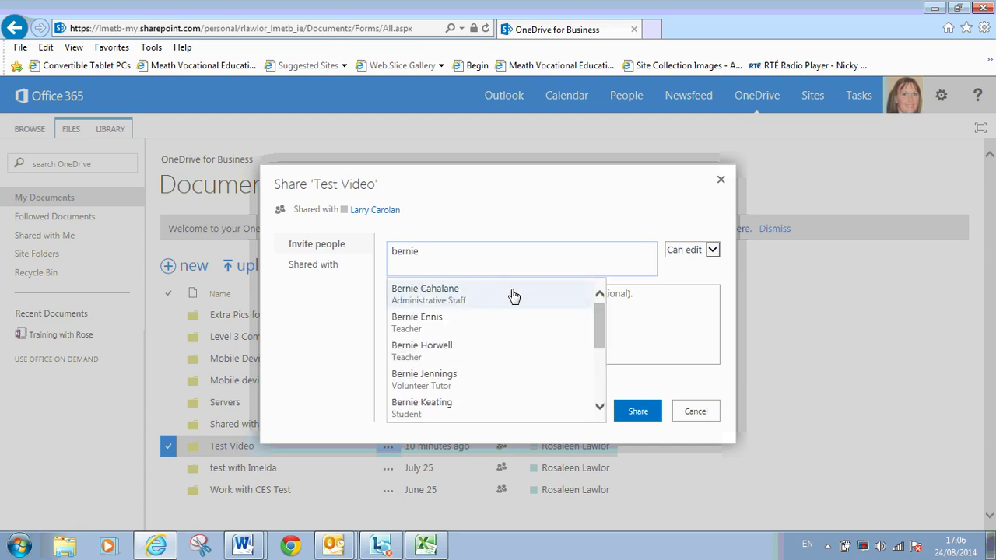
{"action": "left_click", "coordinate": [513, 292]}
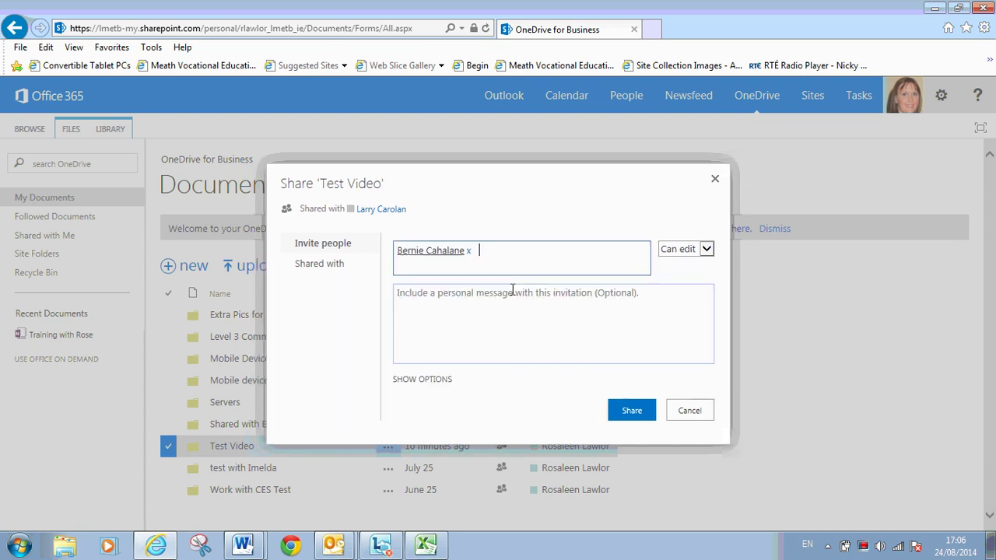
{"action": "left_click", "coordinate": [634, 412]}
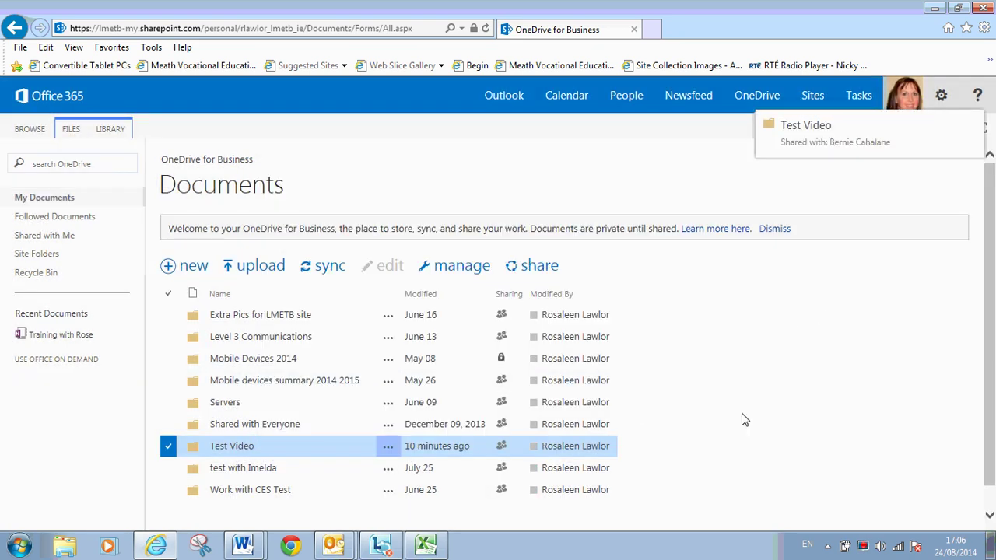
{"action": "left_click_drag", "start_coordinate": [990, 204], "coordinate": [990, 224]}
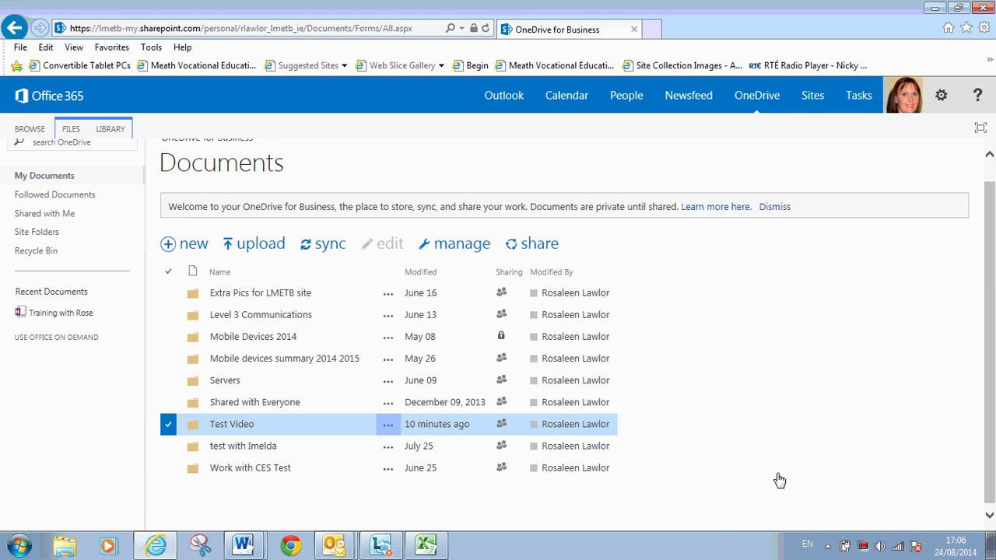
{"action": "key", "text": "alt+Tab"}
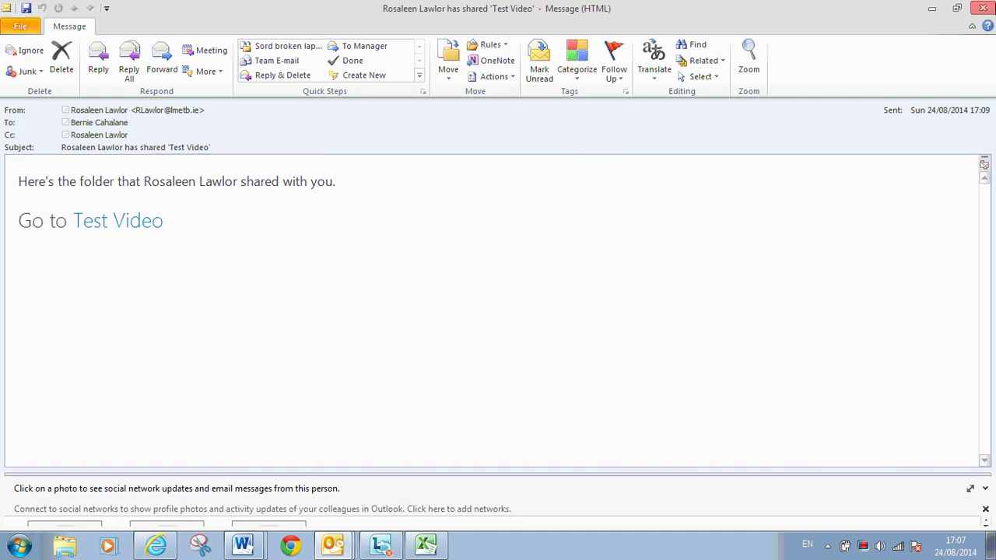
- Close the notification email and delete the Test Video folder to the Recycle Bin
{"action": "left_click", "coordinate": [985, 10]}
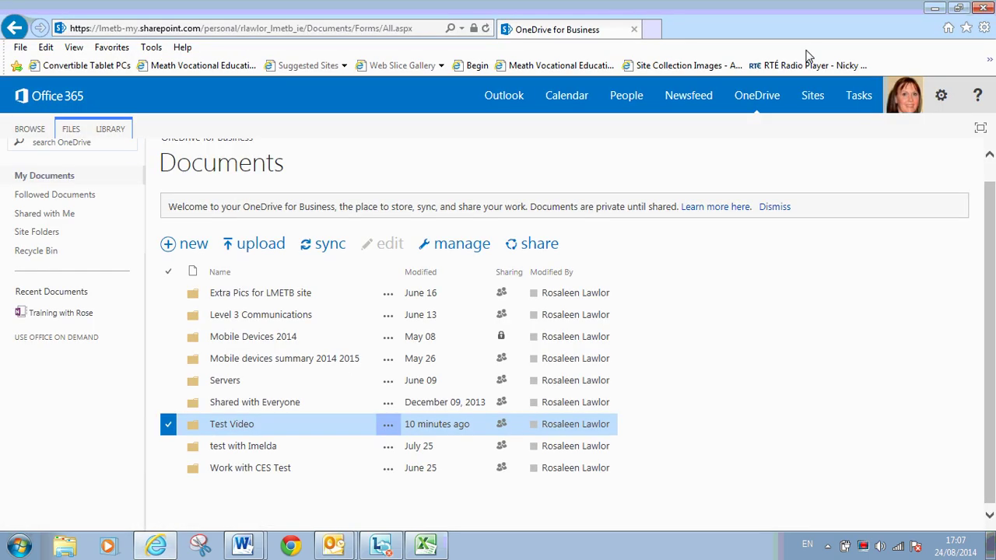
{"action": "left_click", "coordinate": [387, 427]}
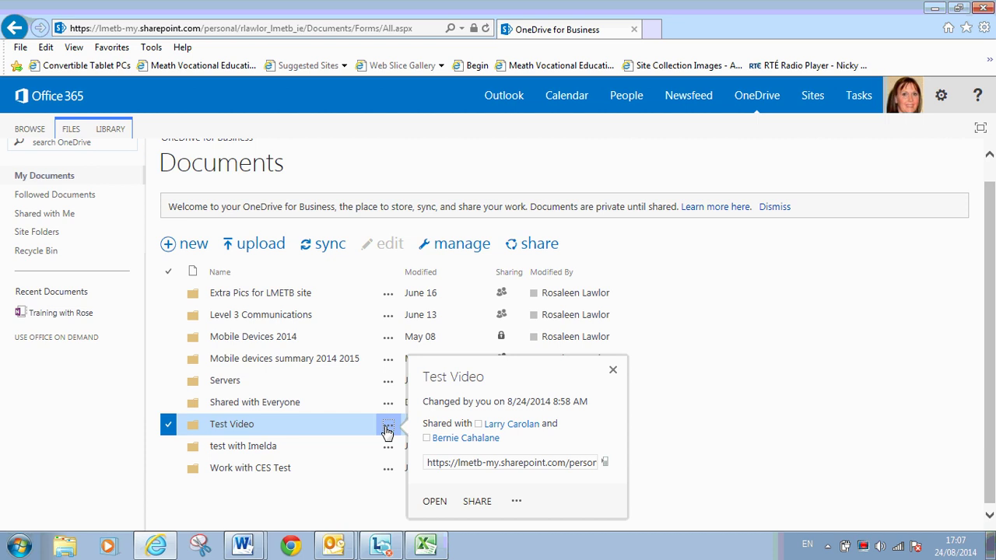
{"action": "left_click", "coordinate": [516, 501]}
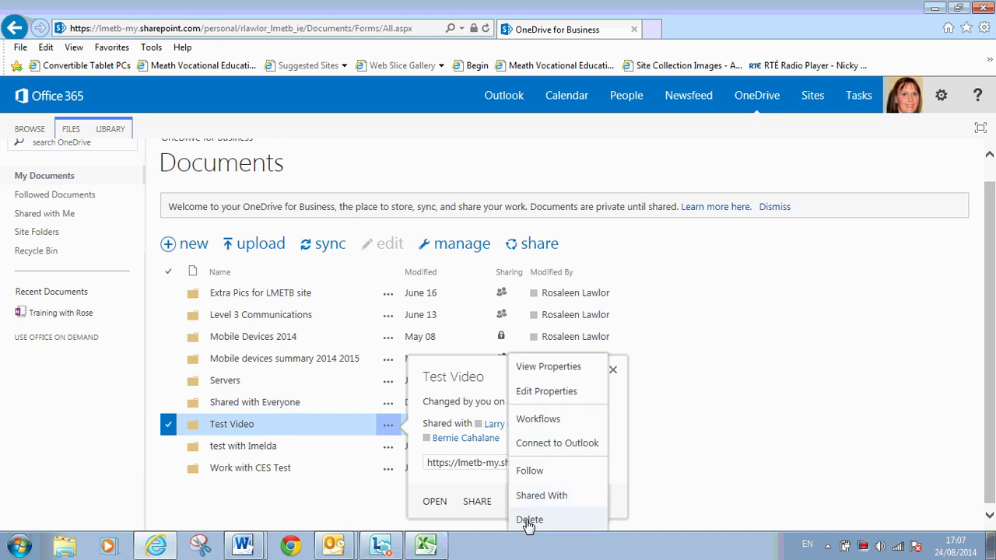
{"action": "left_click", "coordinate": [529, 520]}
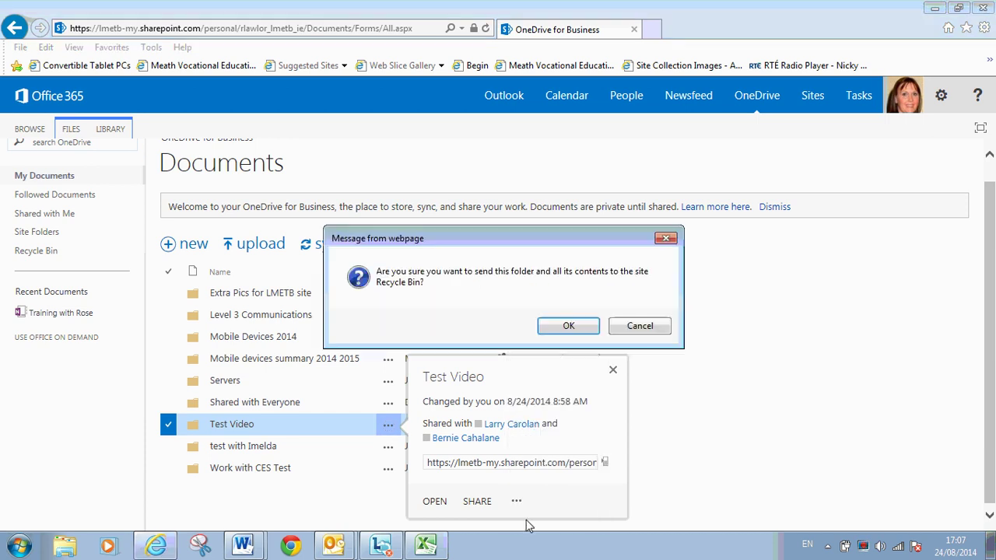
{"action": "left_click", "coordinate": [562, 327]}
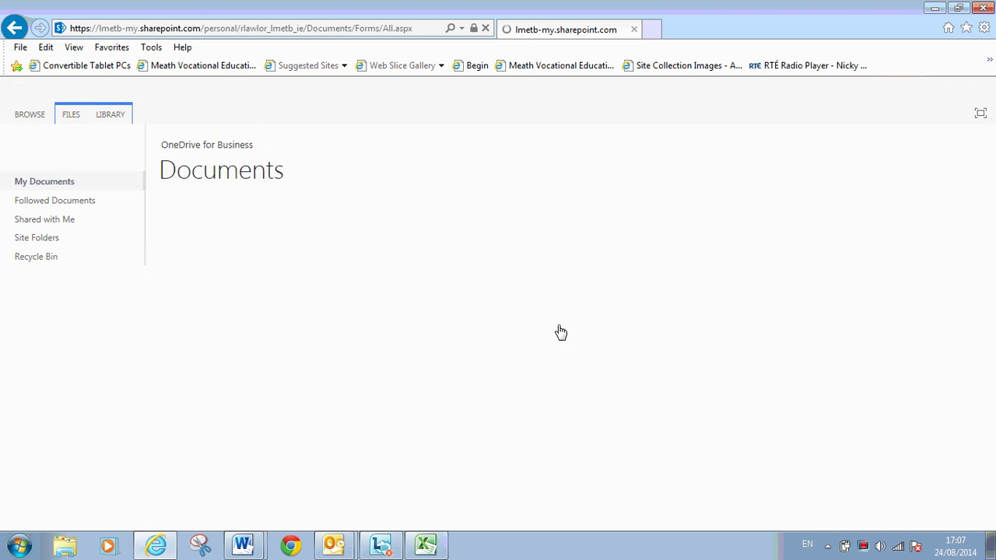